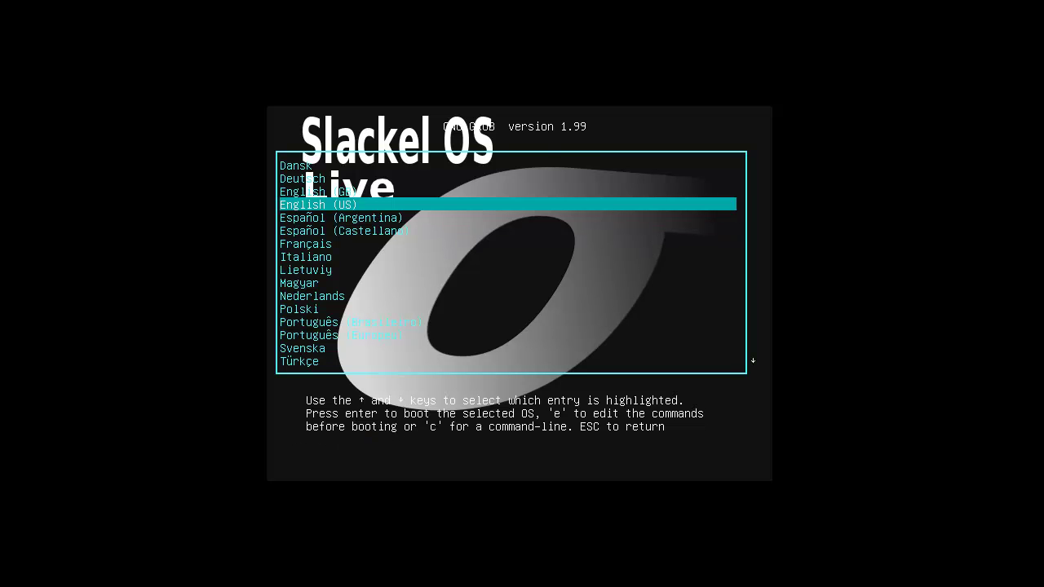
Choose English (US) in the GRUB menu and boot Slackel Live into the KDE desktop.
key(Return)
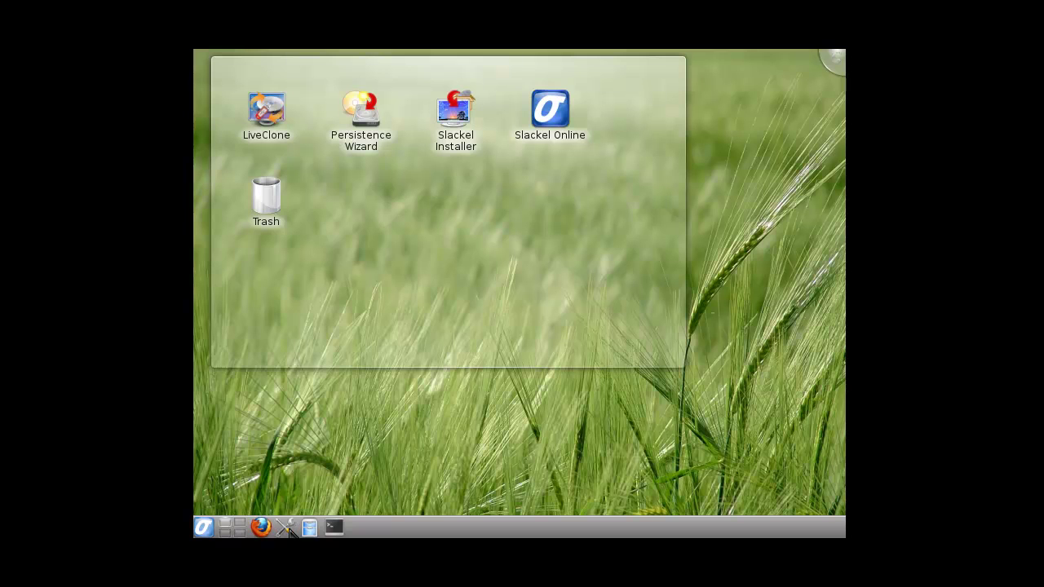
Open System Settings' Display and Monitor page, which shows 800x600 at 60.0 Hz.
key(alt+F1)
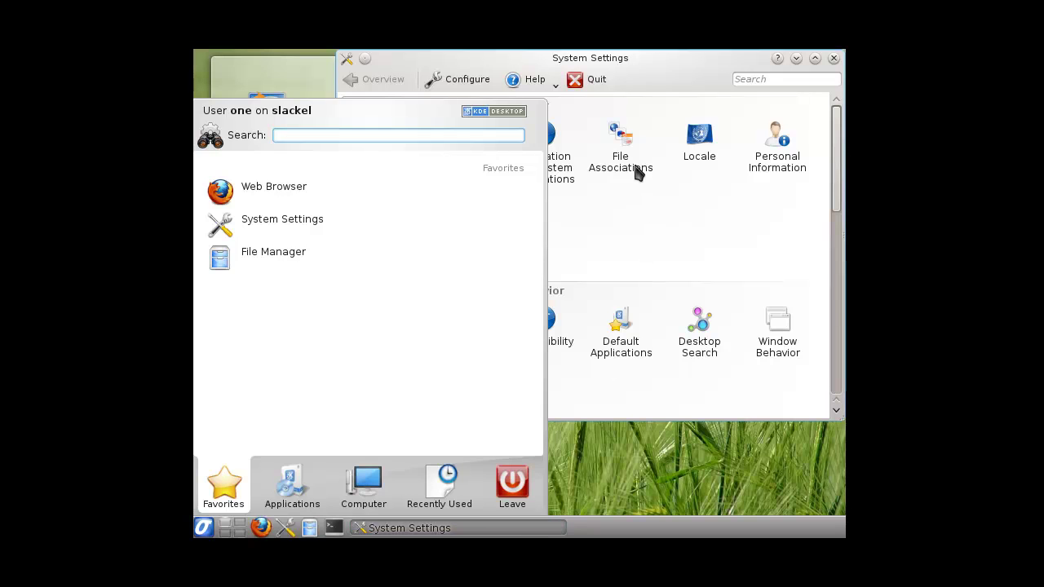
click(636, 59)
drag(643, 59, 598, 84)
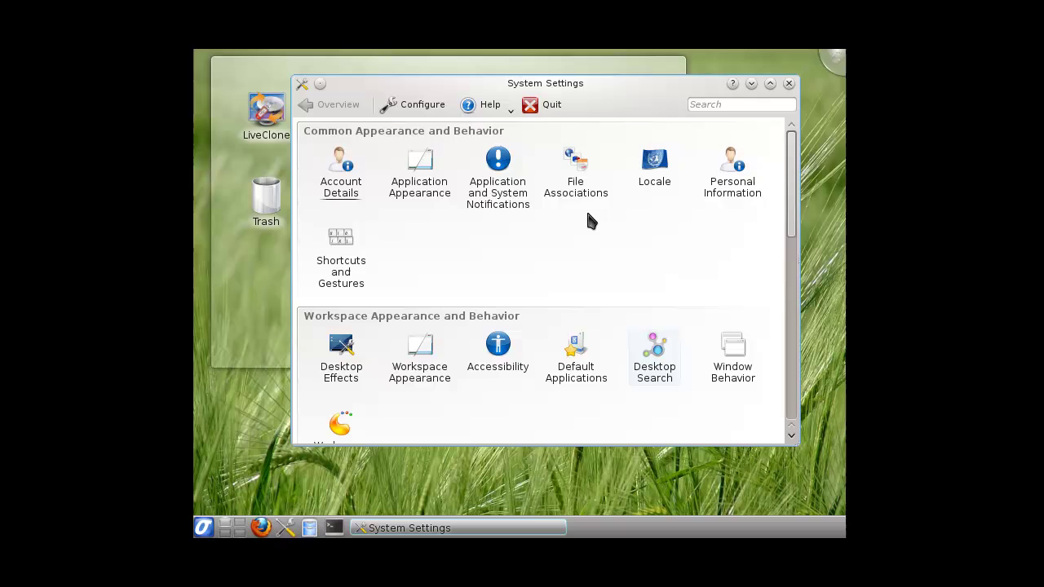
scroll(555, 263, down, 5)
scroll(565, 257, up, 3)
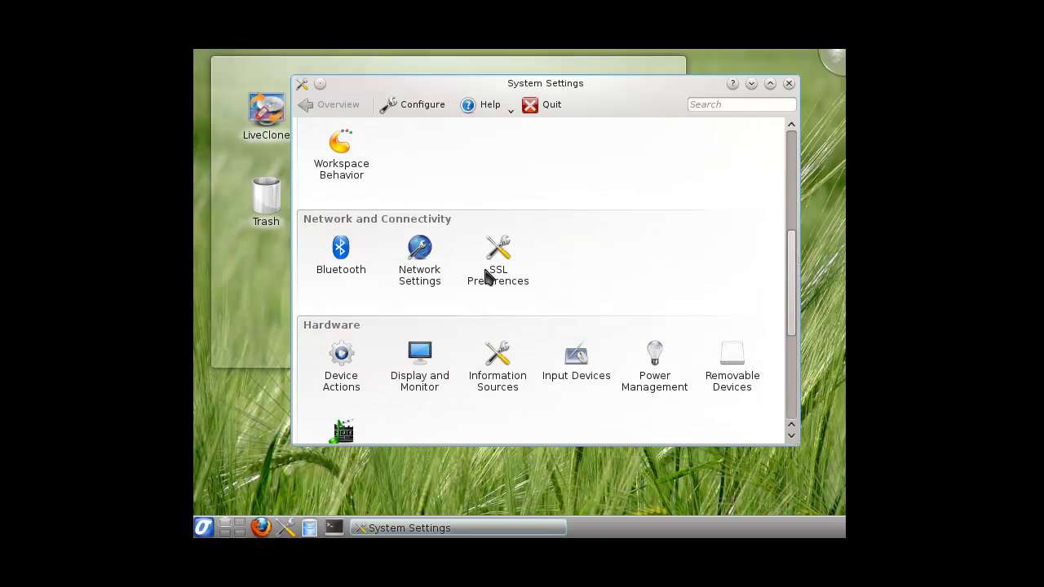
click(418, 352)
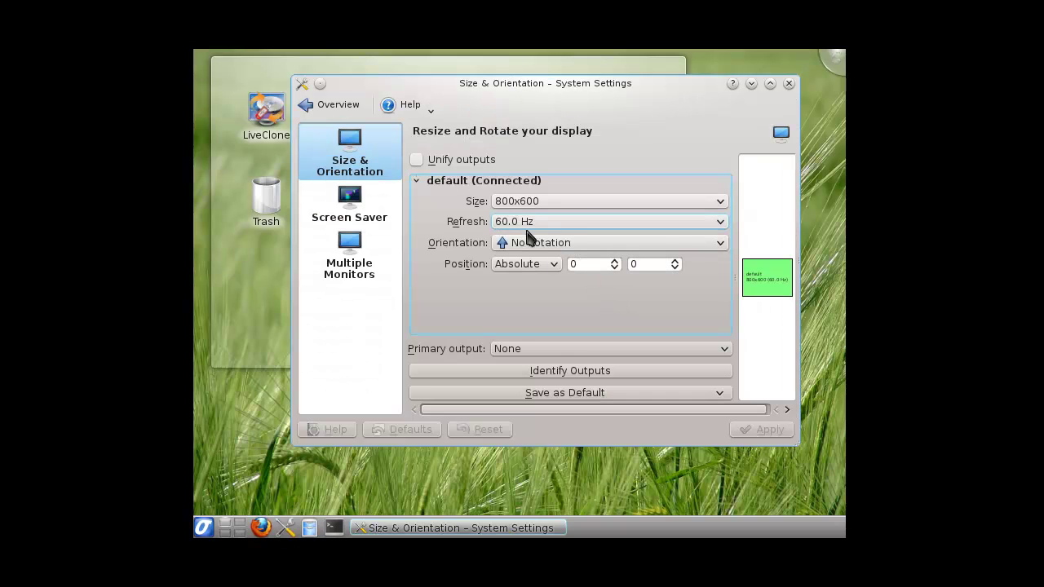
Change the screen size to 1280x720, apply and keep it, then close System Settings.
click(583, 201)
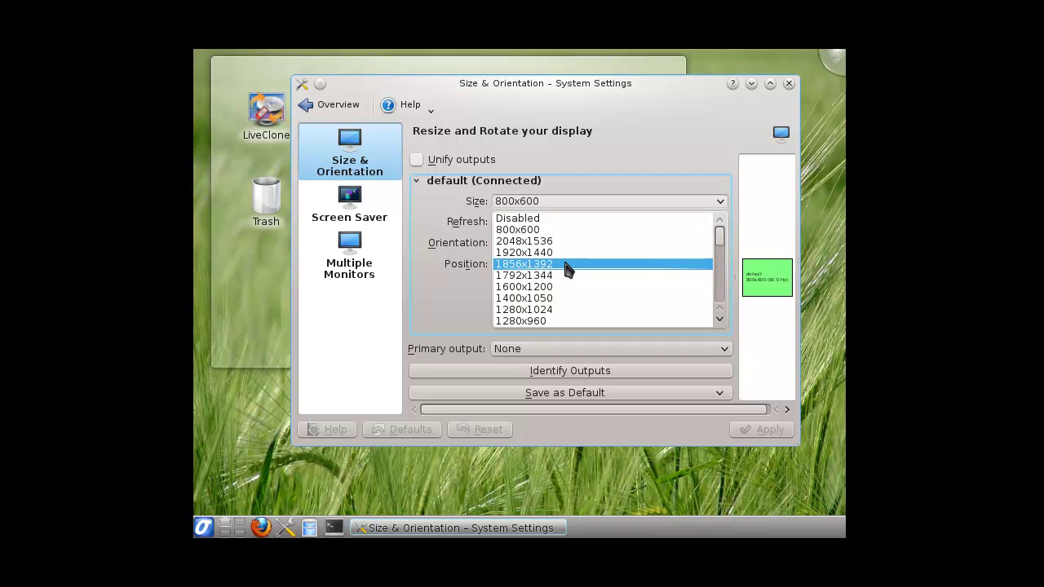
scroll(560, 308, down, 2)
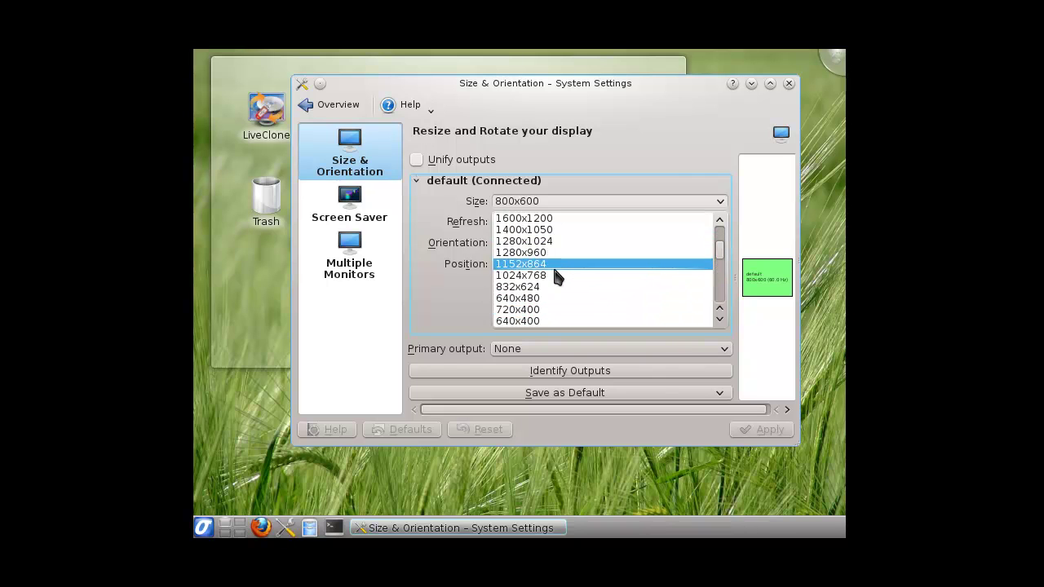
scroll(562, 284, down, 4)
click(566, 290)
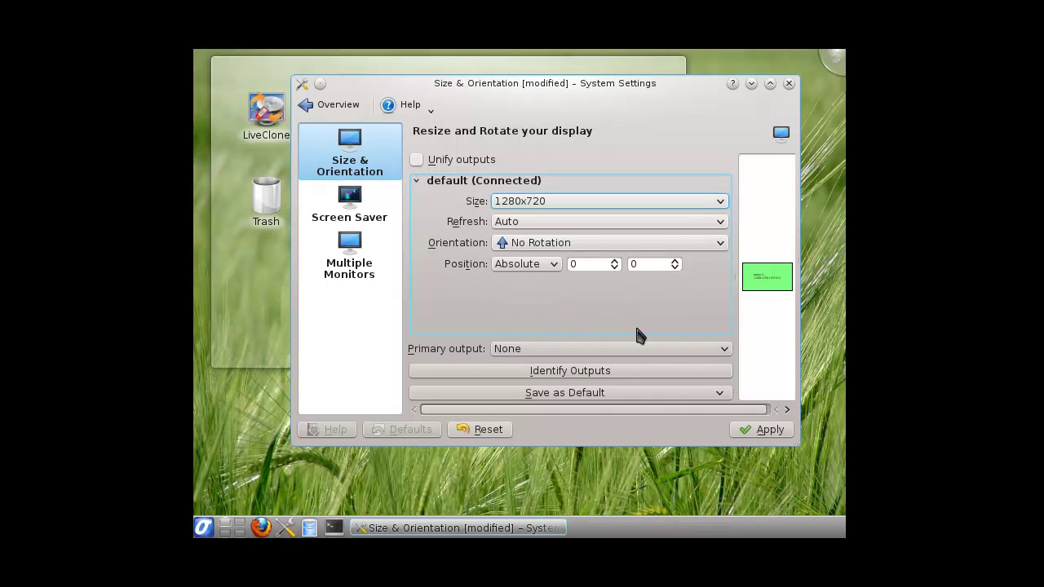
click(742, 427)
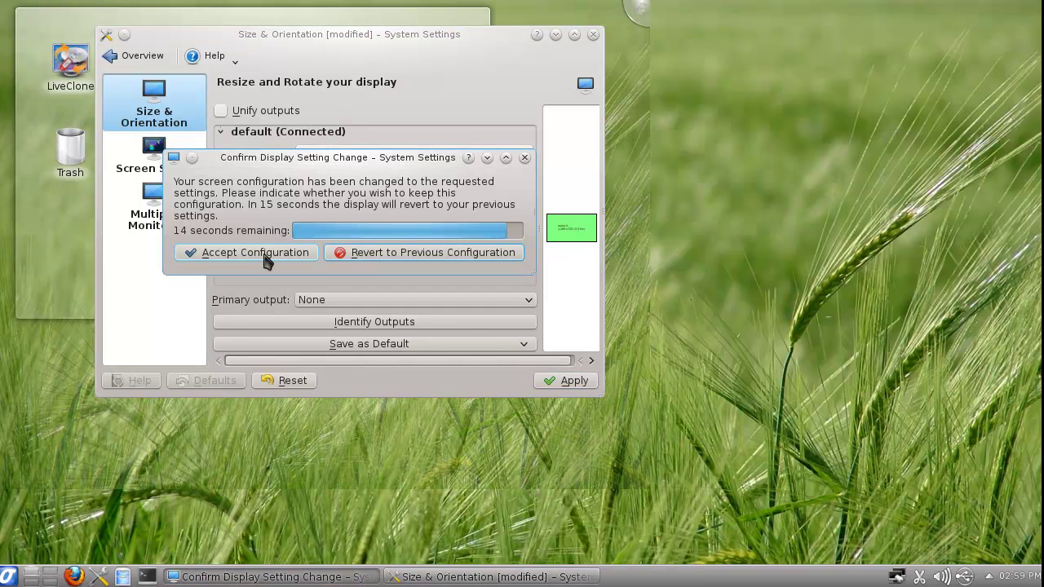
click(269, 261)
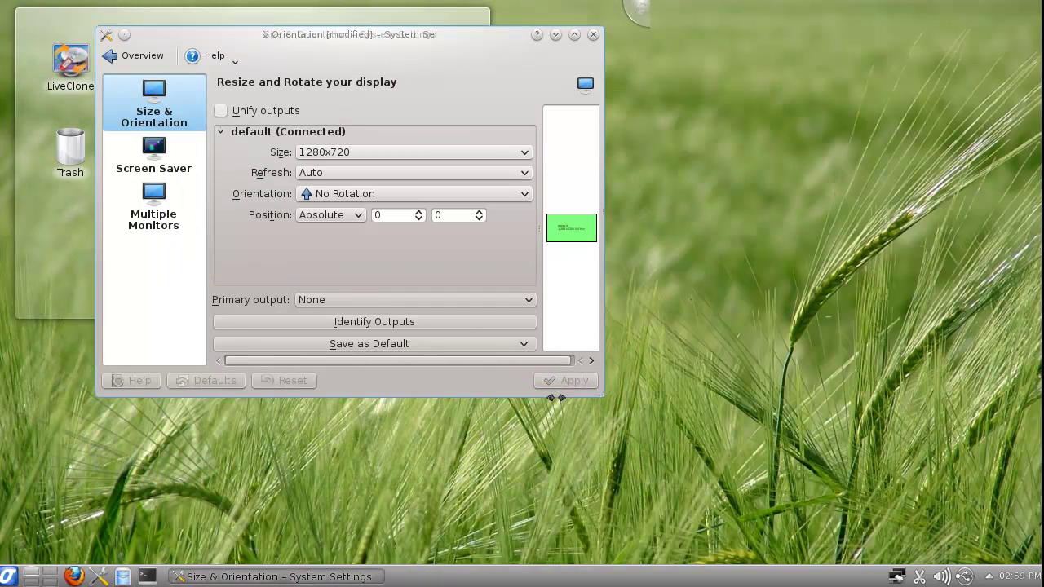
click(593, 36)
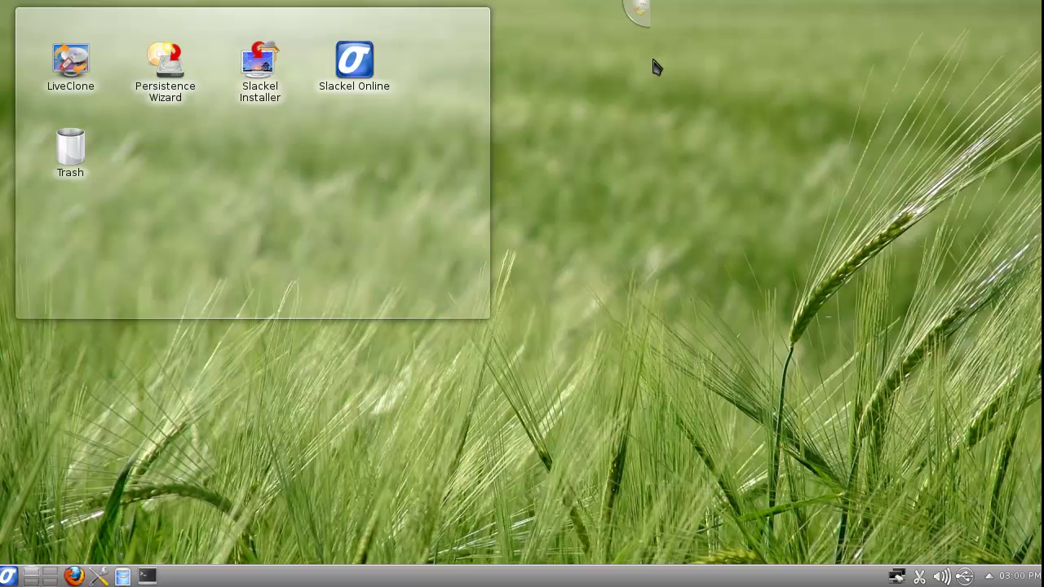
Unlock the desktop widgets from the toolbox, then check the new options and dismiss the menu.
click(635, 25)
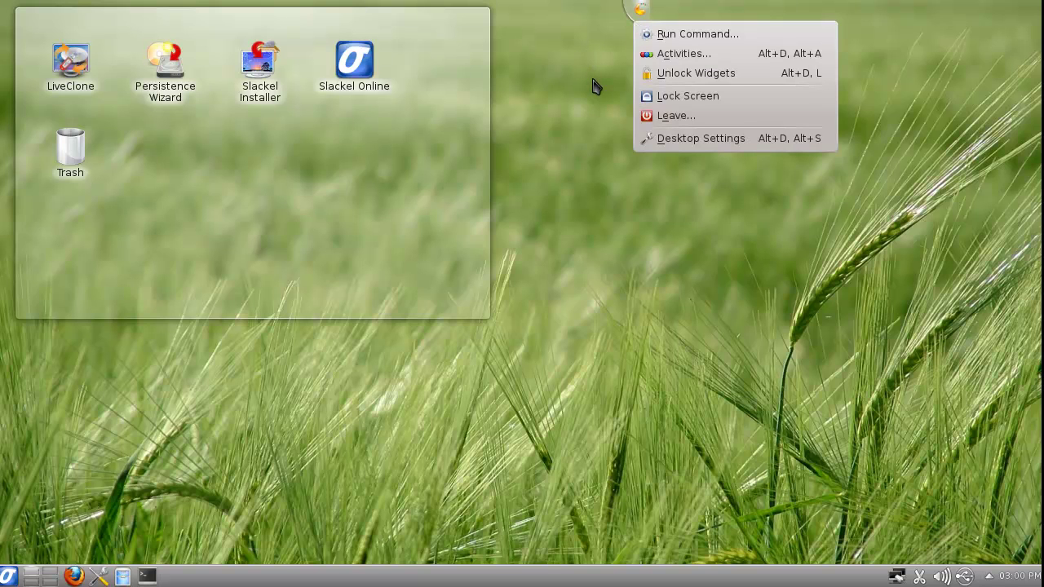
click(653, 75)
click(642, 20)
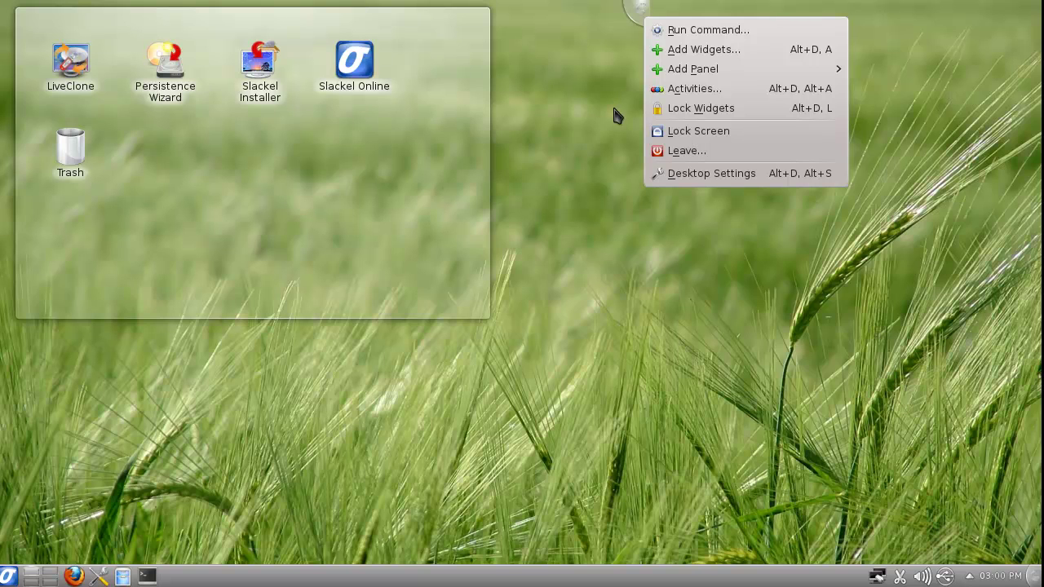
click(603, 173)
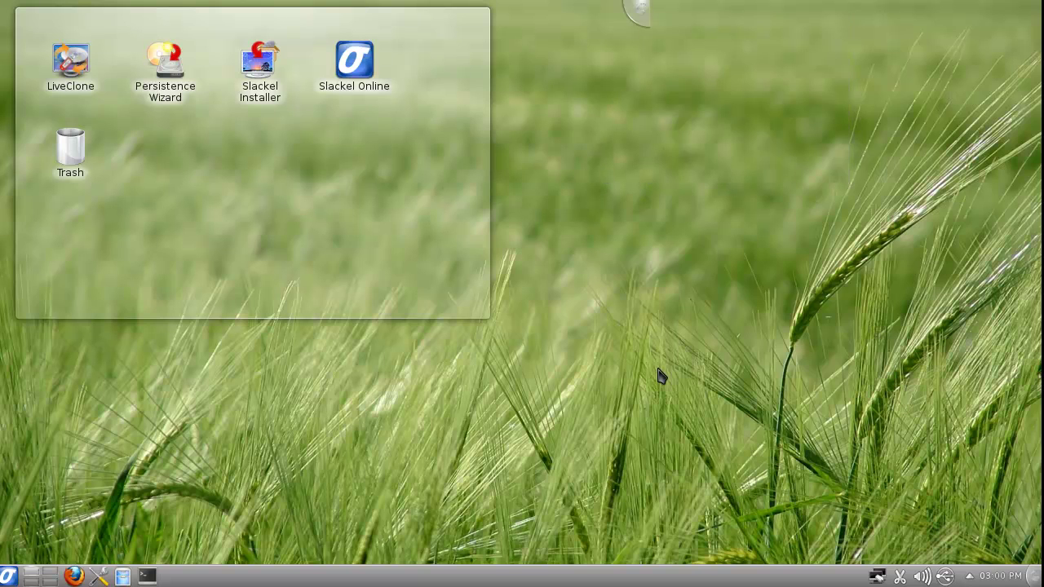
In the Applications tab, browse Development > Web Development and return to All Applications.
click(8, 576)
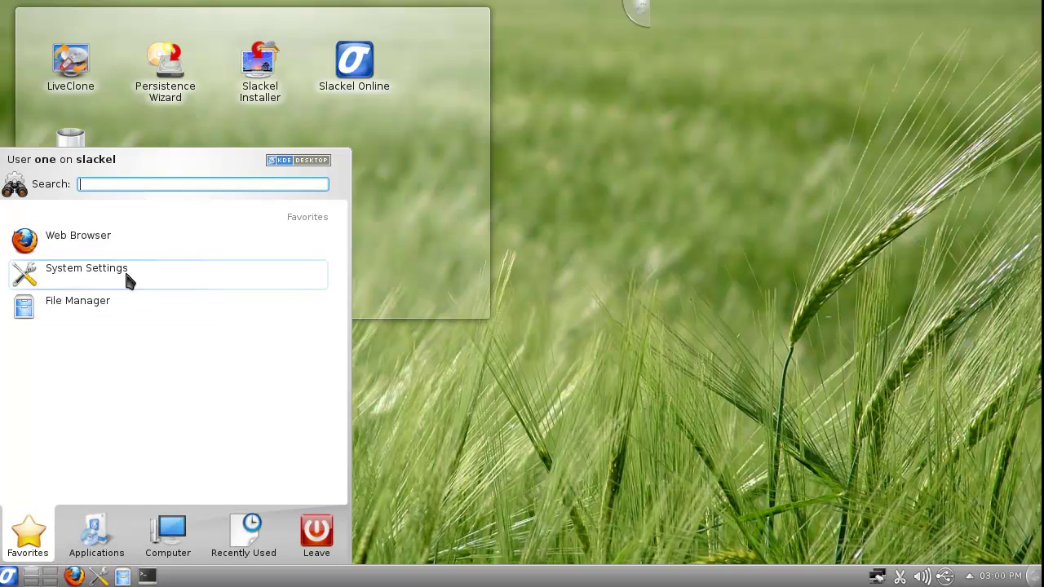
click(98, 530)
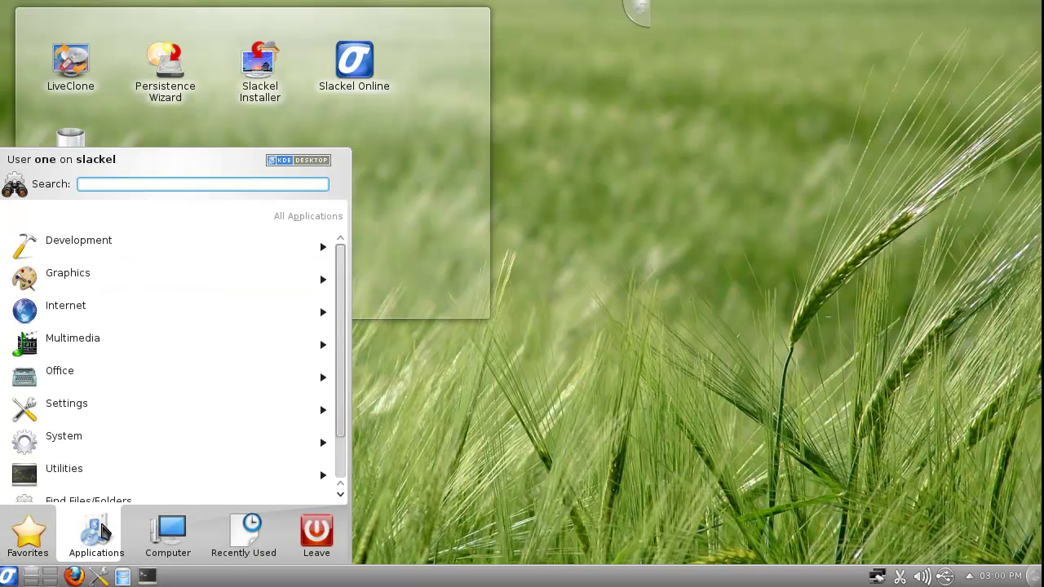
click(143, 242)
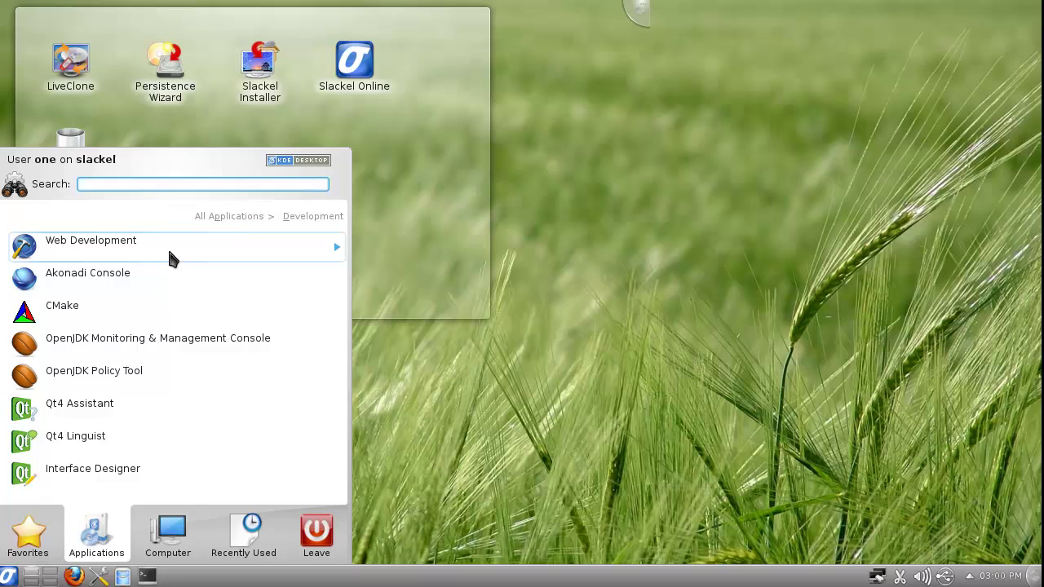
click(170, 253)
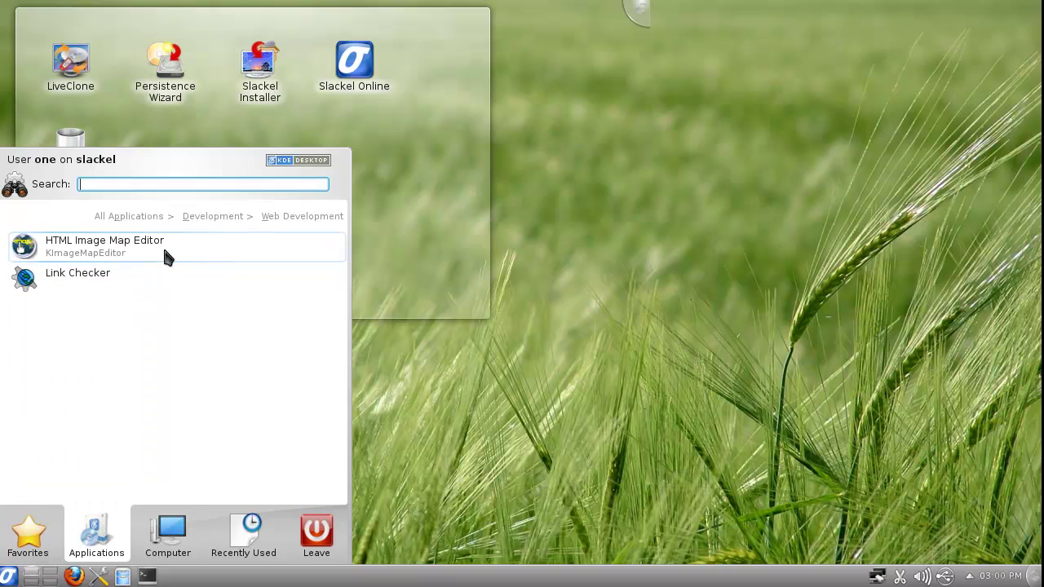
click(208, 219)
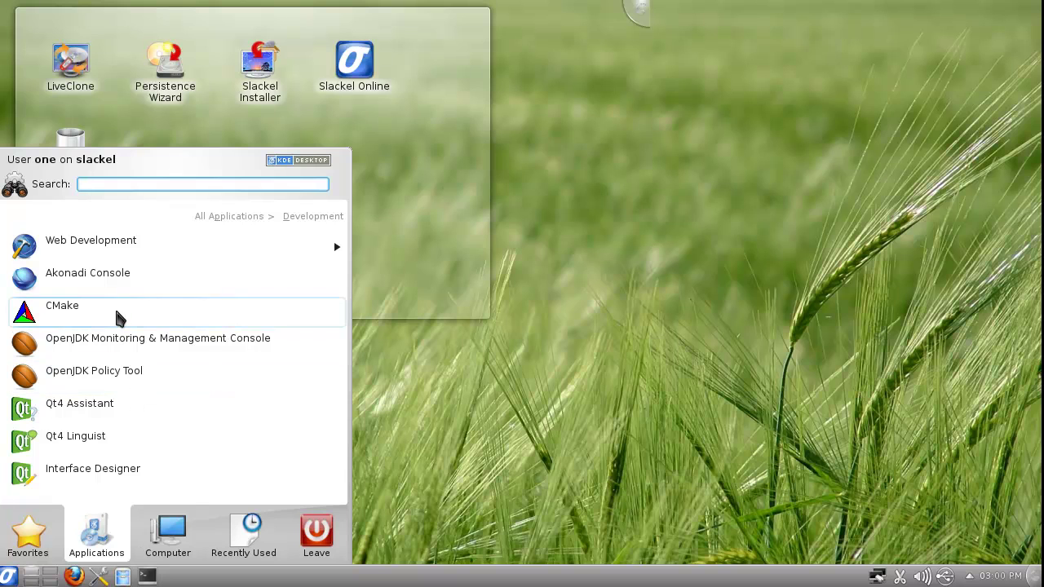
click(232, 218)
Browse Graphics > More Applications, then go back to All Applications.
click(139, 282)
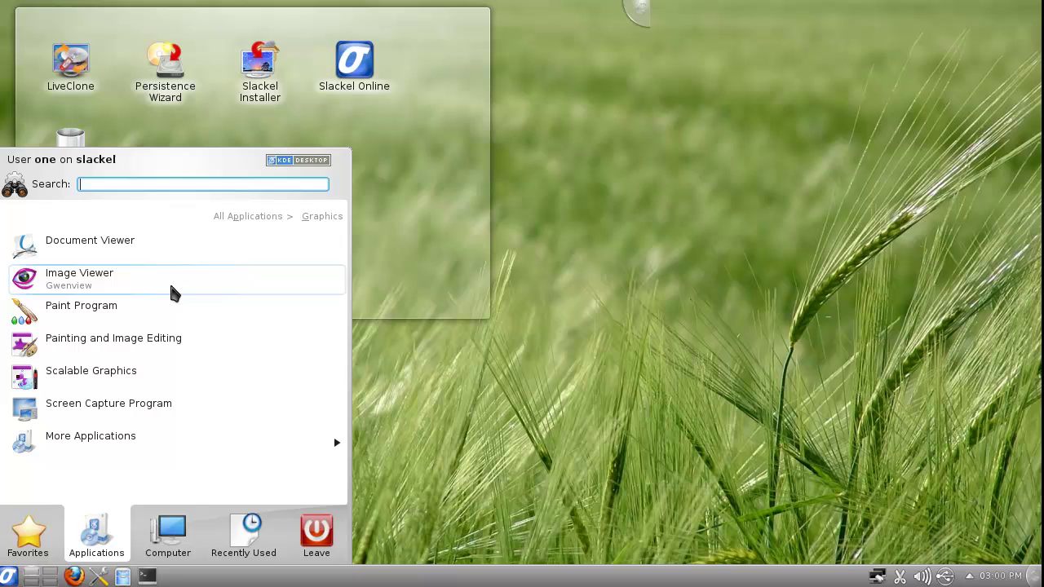
click(157, 437)
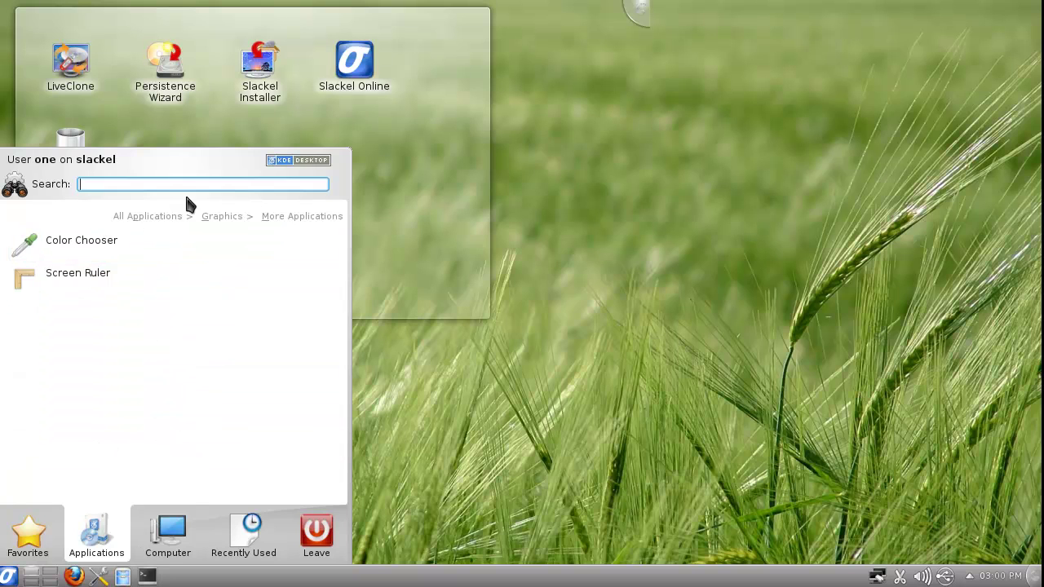
click(224, 218)
click(231, 218)
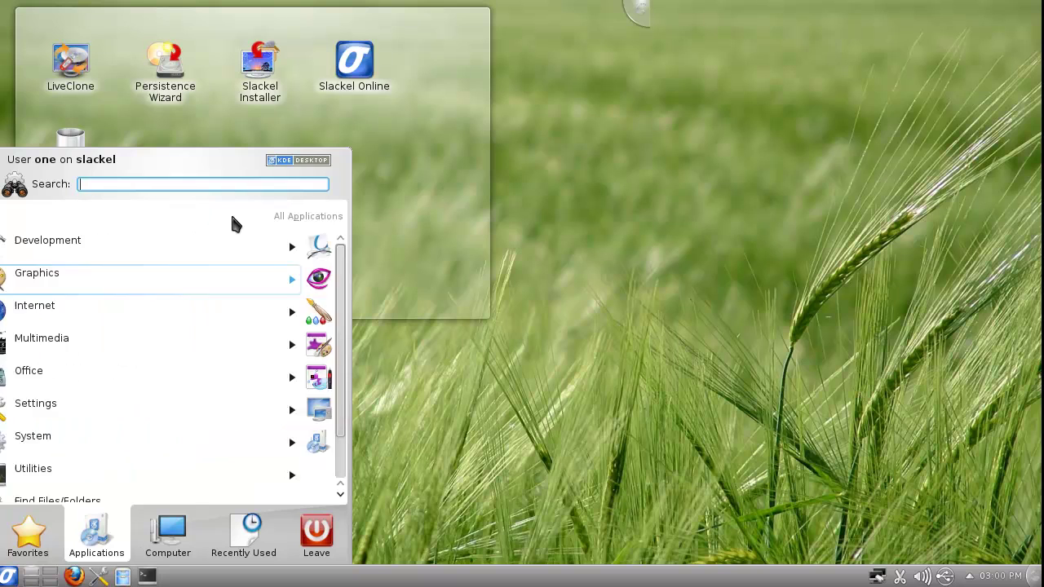
Scroll through the Internet category's apps, starting at Avahi SSH Server Browser, then return to the categories.
click(105, 312)
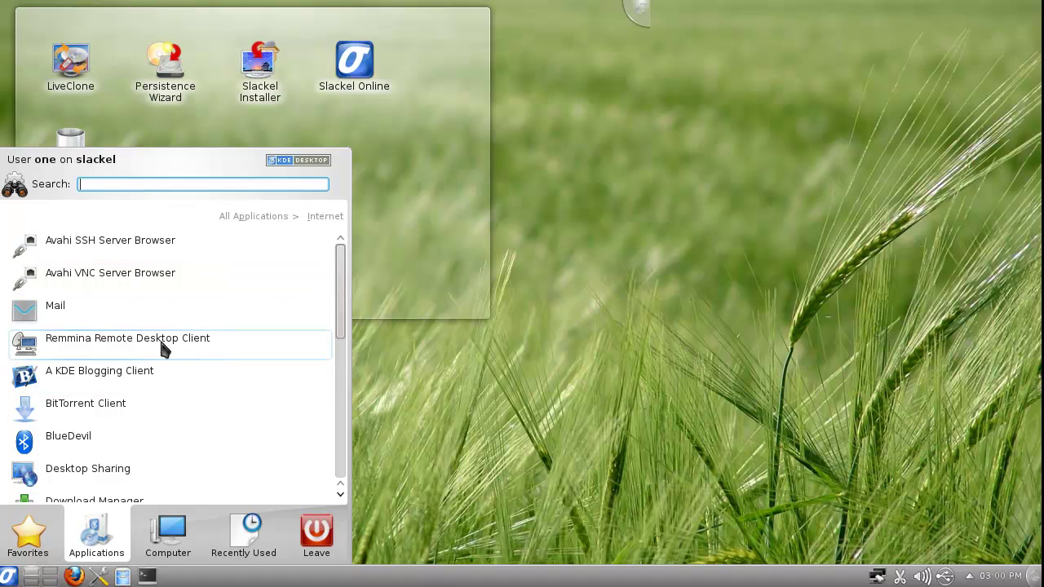
scroll(171, 359, down, 4)
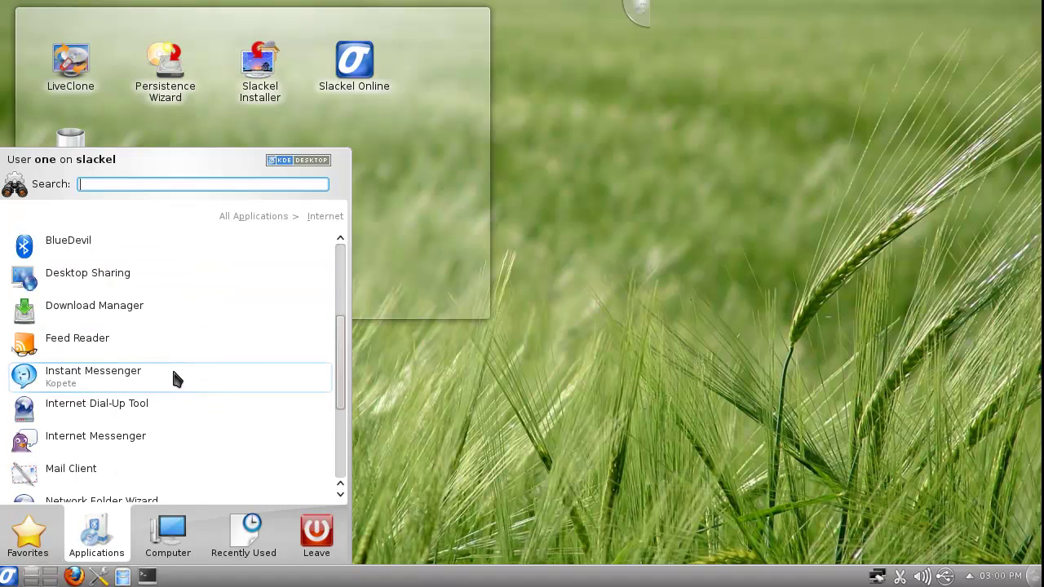
scroll(173, 379, down, 5)
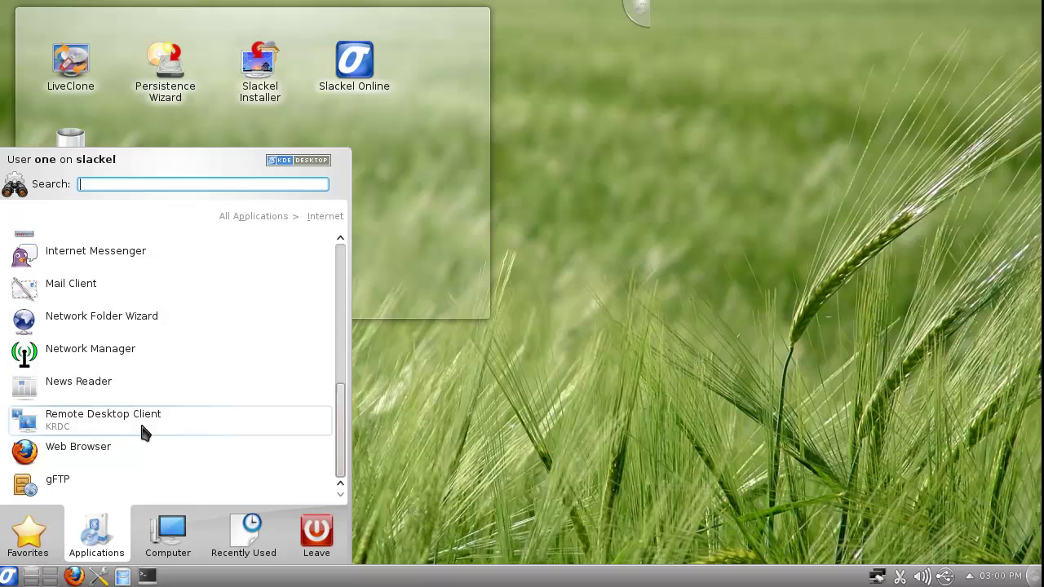
scroll(141, 420, up, 7)
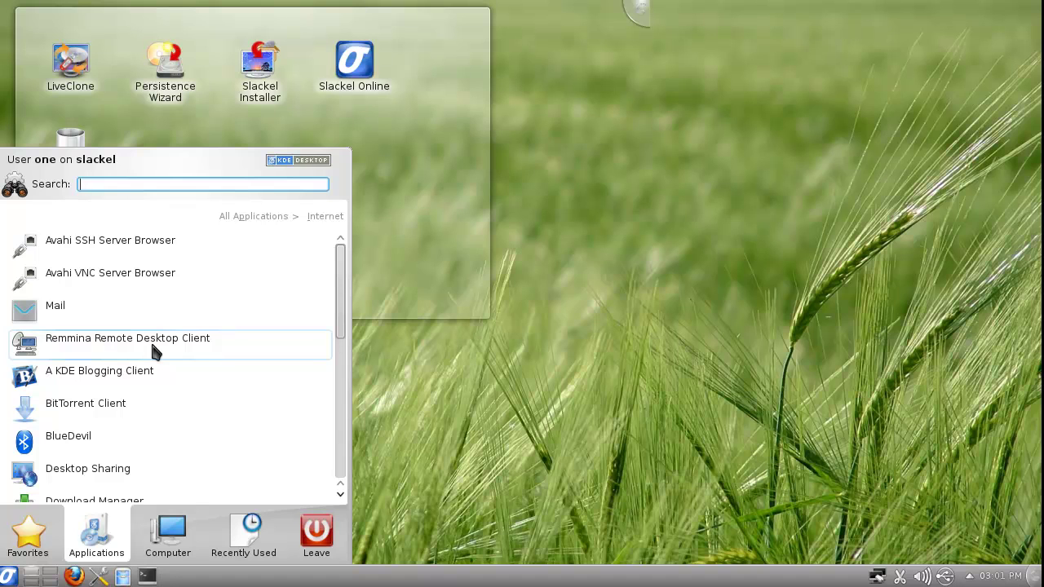
scroll(150, 339, down, 7)
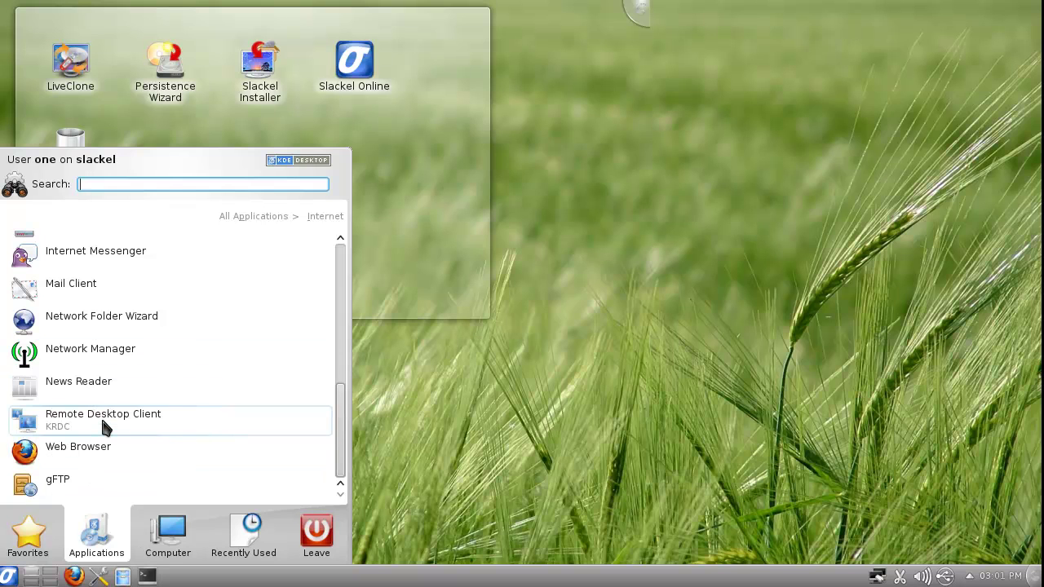
scroll(104, 423, up, 7)
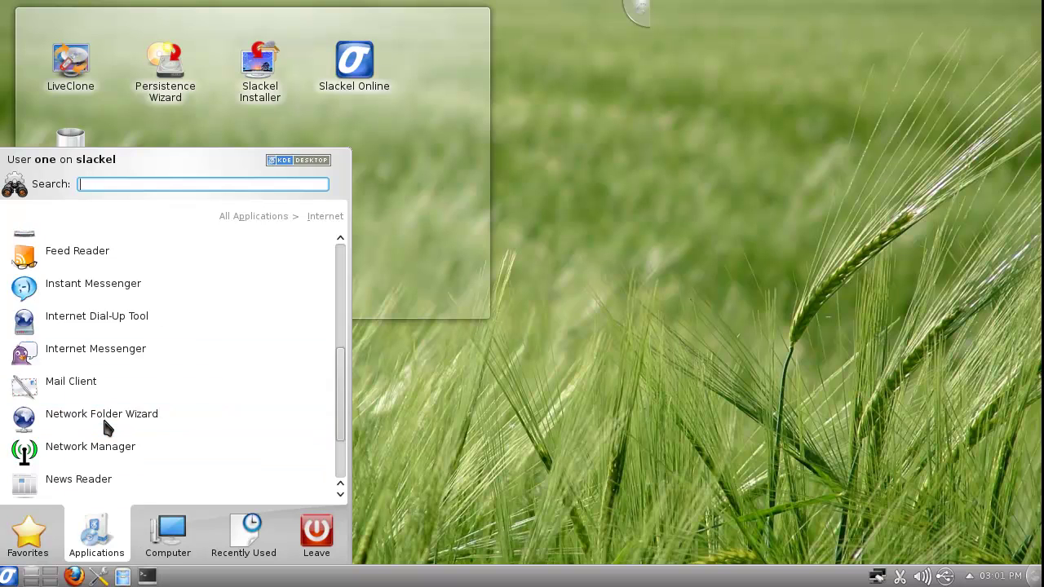
scroll(105, 422, down, 2)
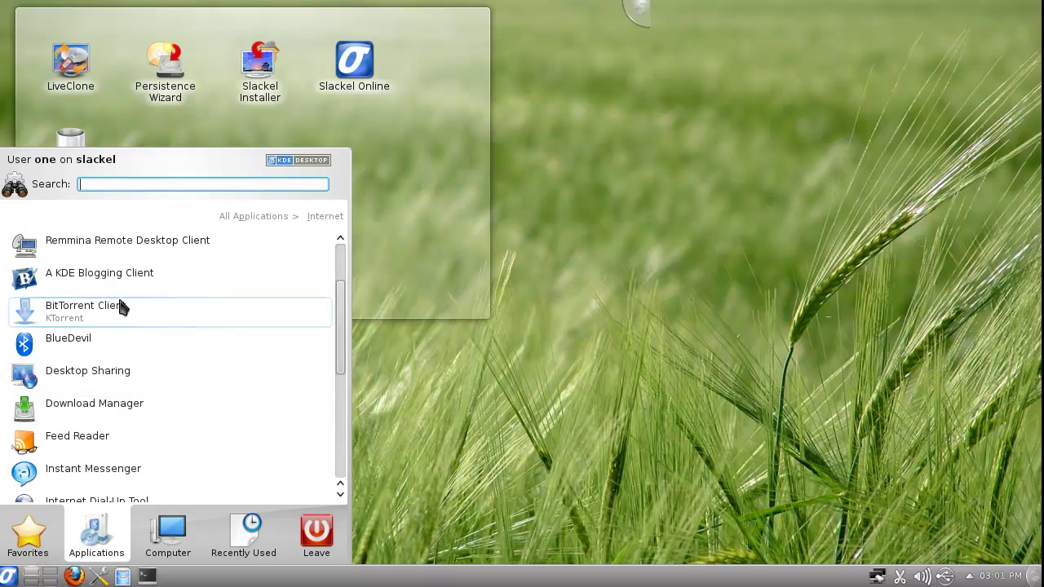
scroll(148, 319, up, 2)
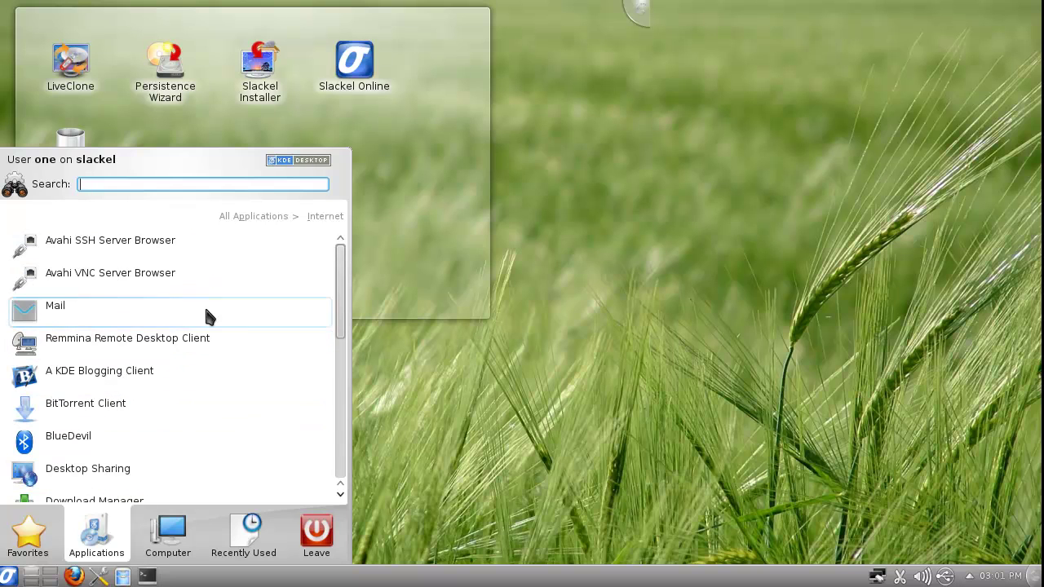
click(256, 217)
Browse the Multimedia and Office categories, returning to All Applications after each.
click(114, 347)
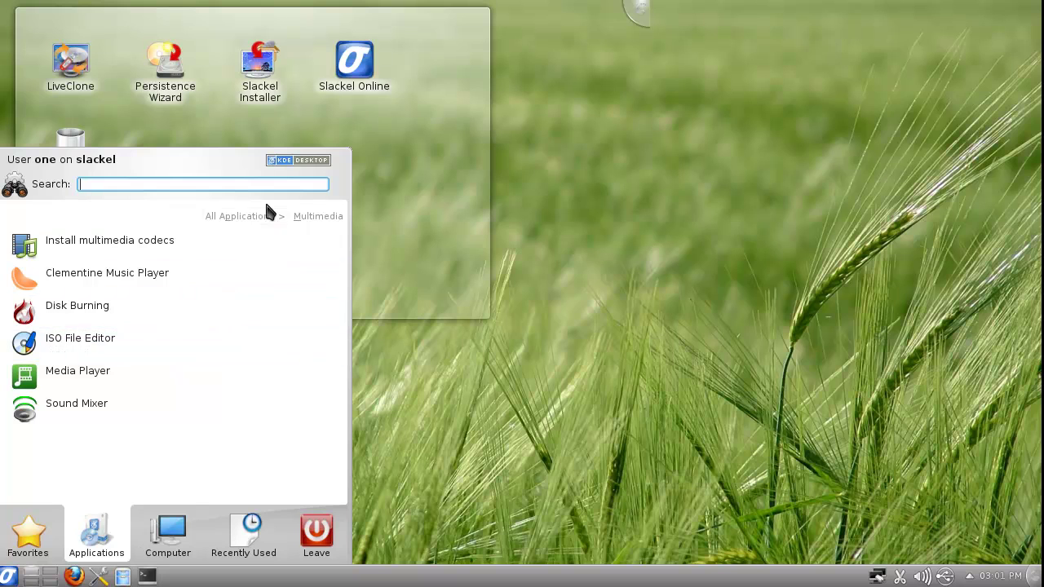
click(243, 216)
click(126, 377)
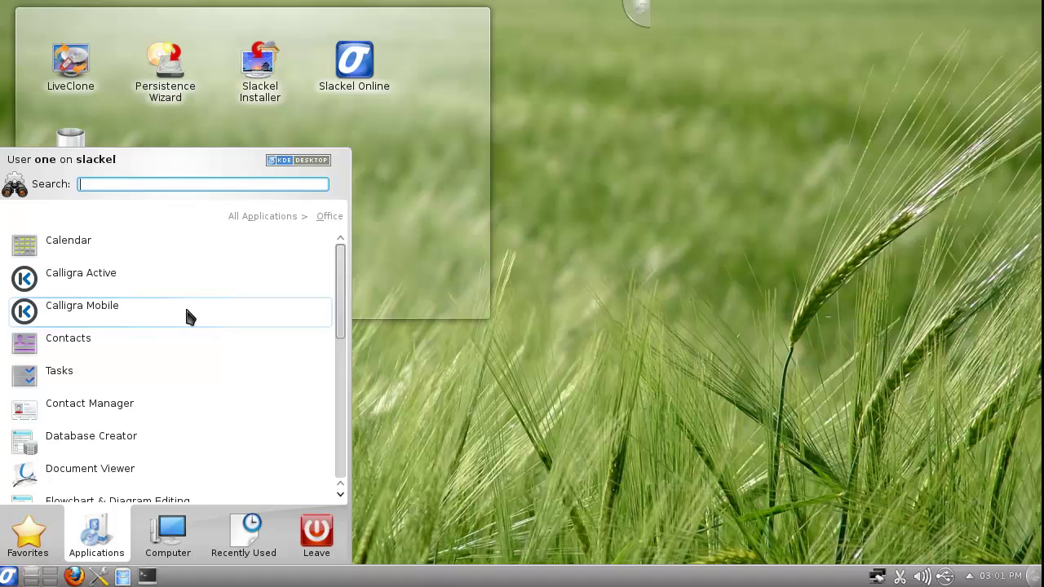
scroll(247, 359, down, 4)
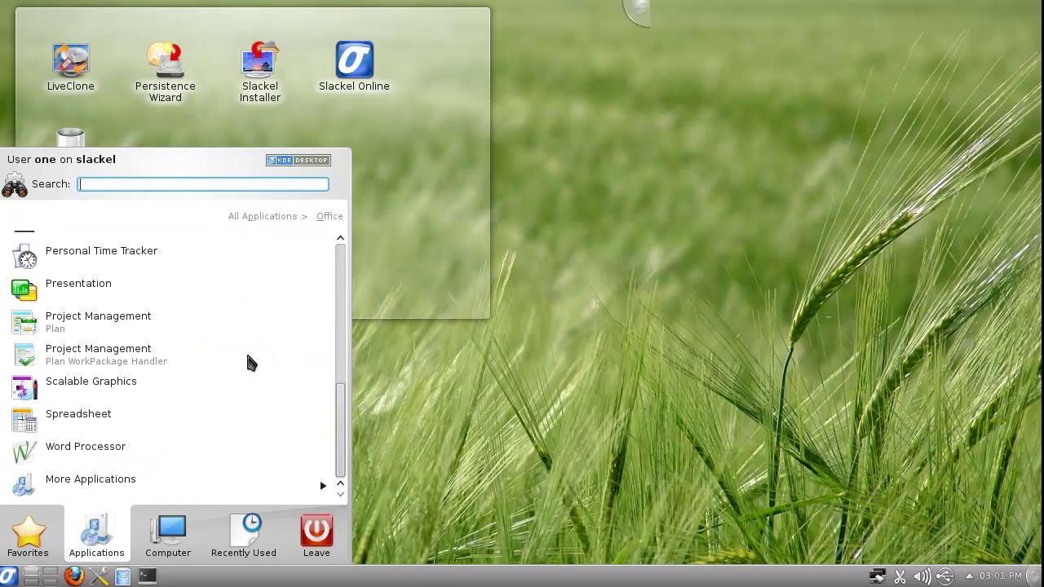
scroll(247, 361, up, 4)
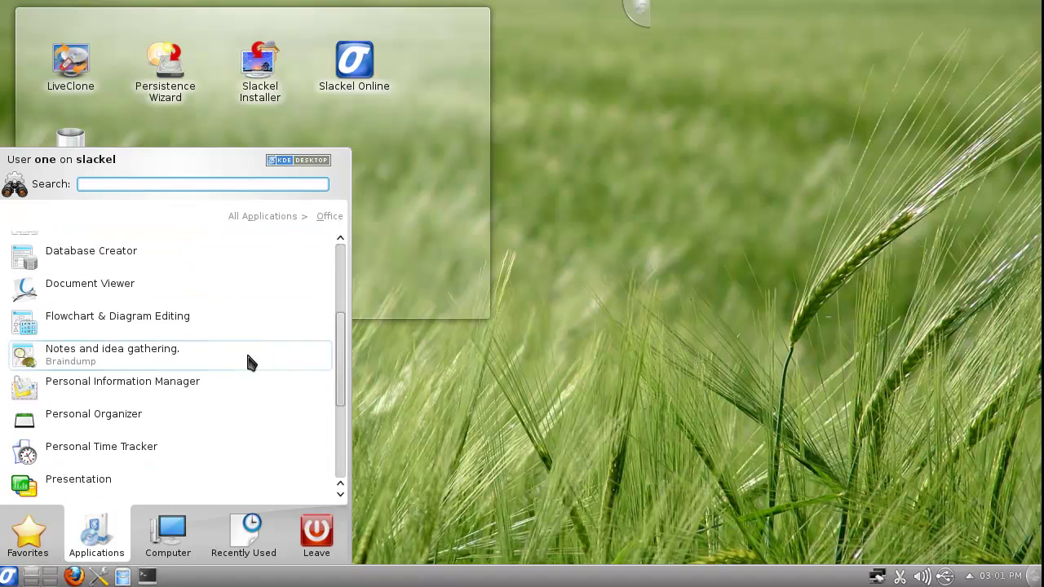
click(276, 225)
Look at the Settings category, then open System, which lists ALSA sound card first.
click(91, 402)
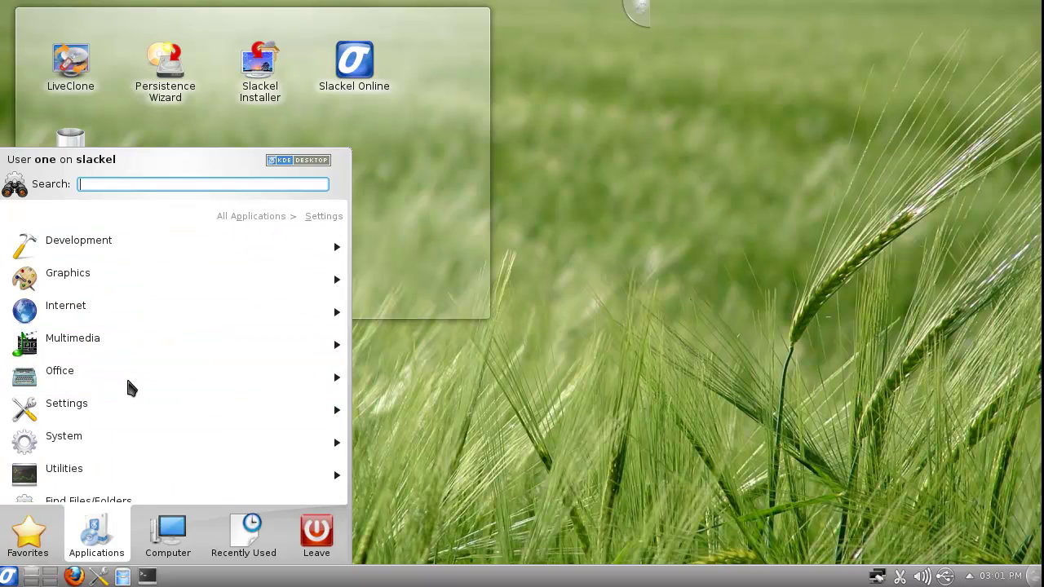
click(255, 215)
scroll(140, 441, down, 2)
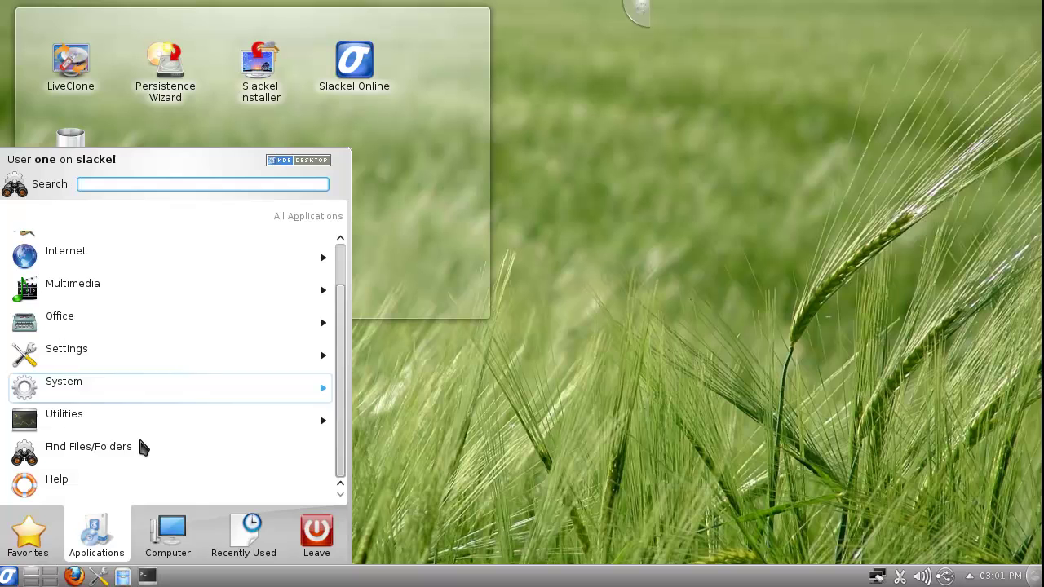
click(121, 391)
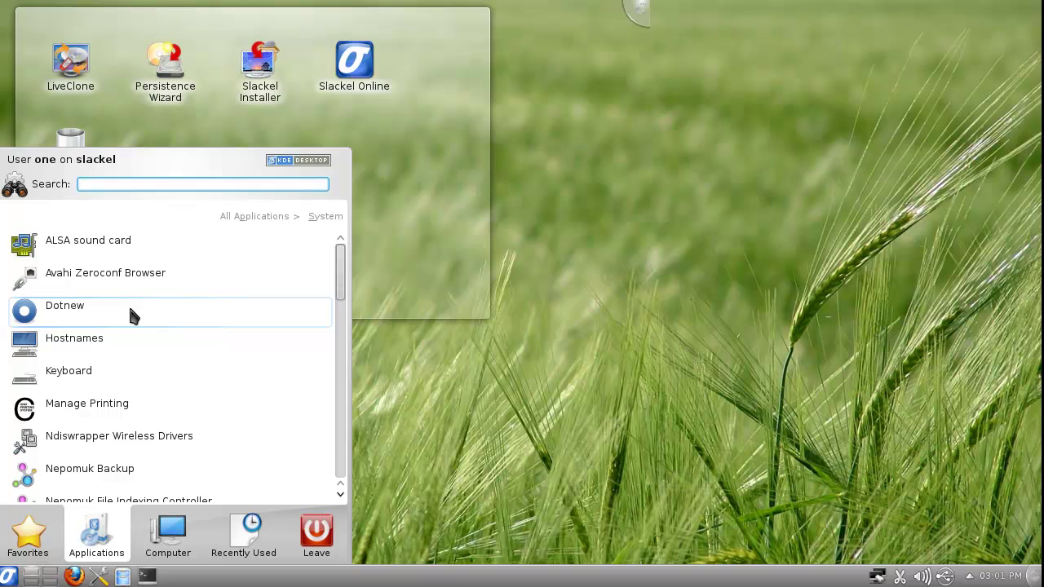
Launch Sourcery SlackBuild Manager from the System list, triggering a root password prompt.
scroll(141, 308, down, 3)
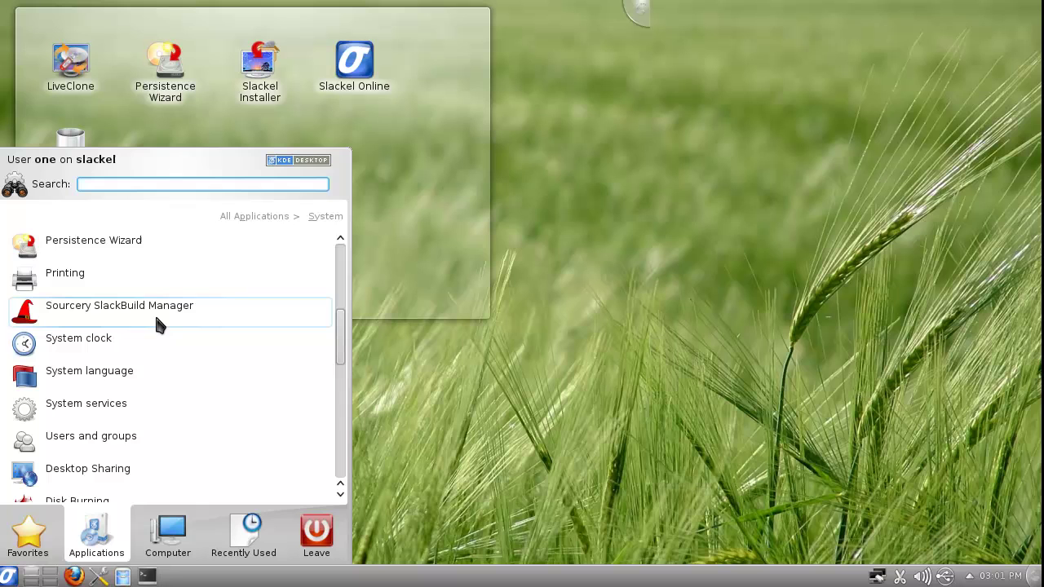
click(200, 317)
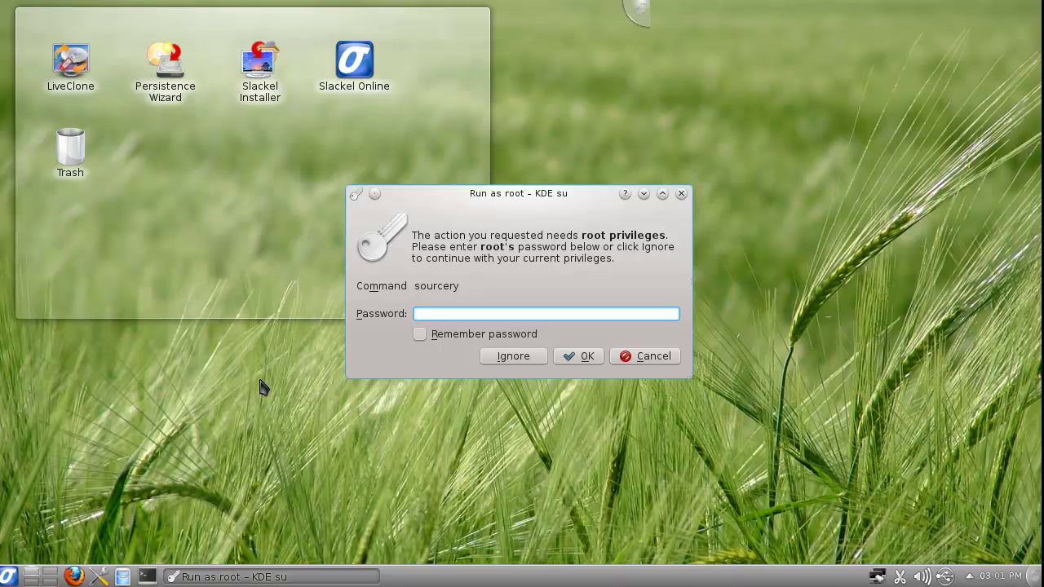
Ignore the root prompt, dismiss the cannot-execute error, and relaunch Sourcery from System.
click(525, 362)
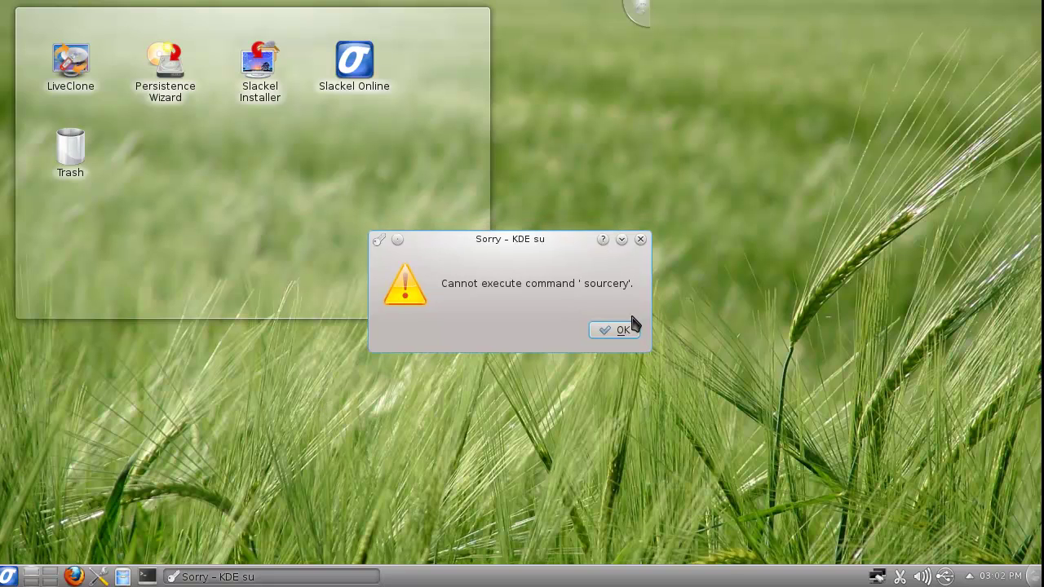
click(625, 330)
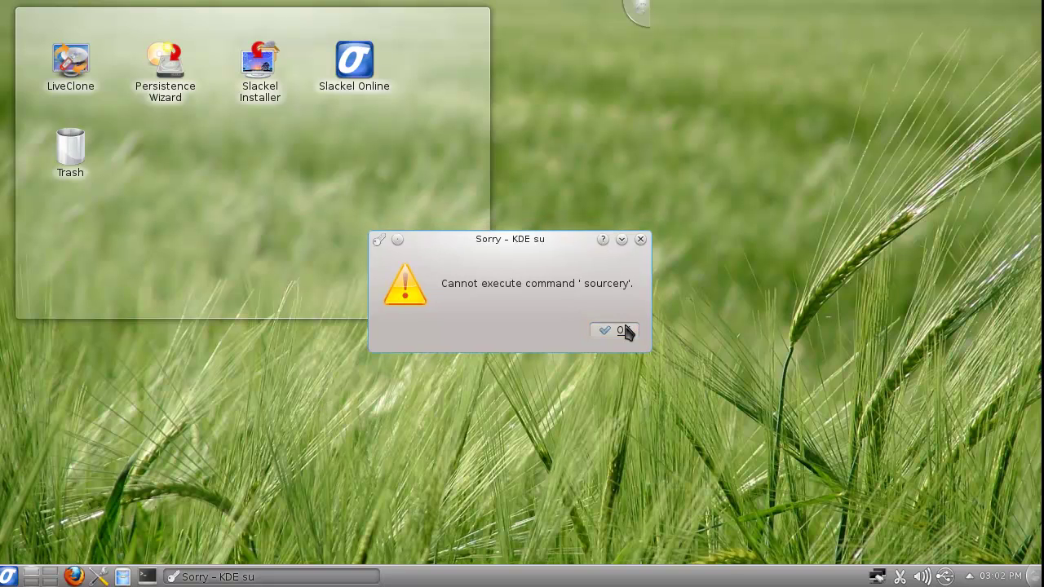
click(15, 576)
click(96, 534)
click(118, 383)
scroll(122, 367, down, 3)
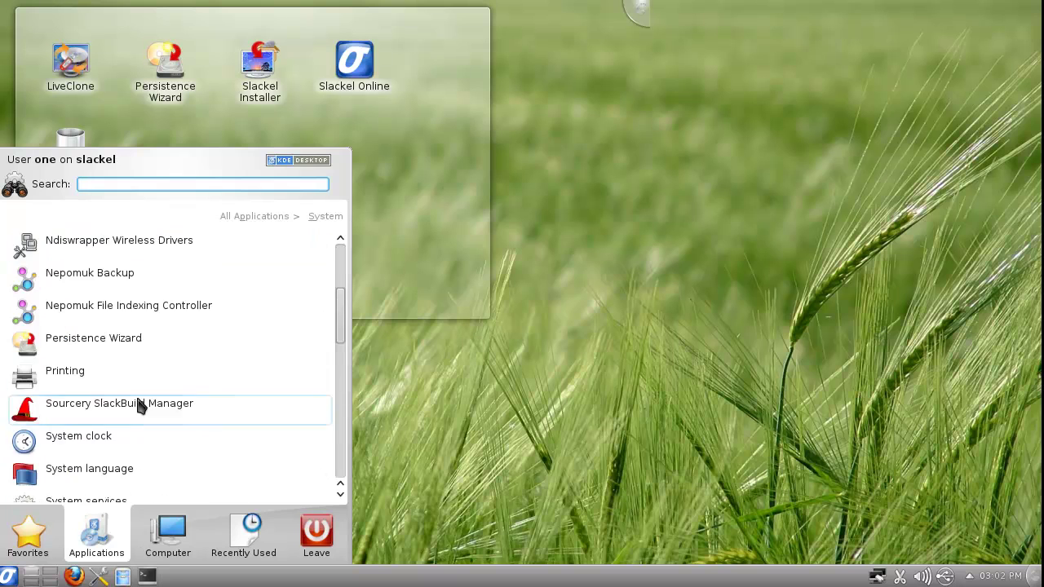
click(117, 314)
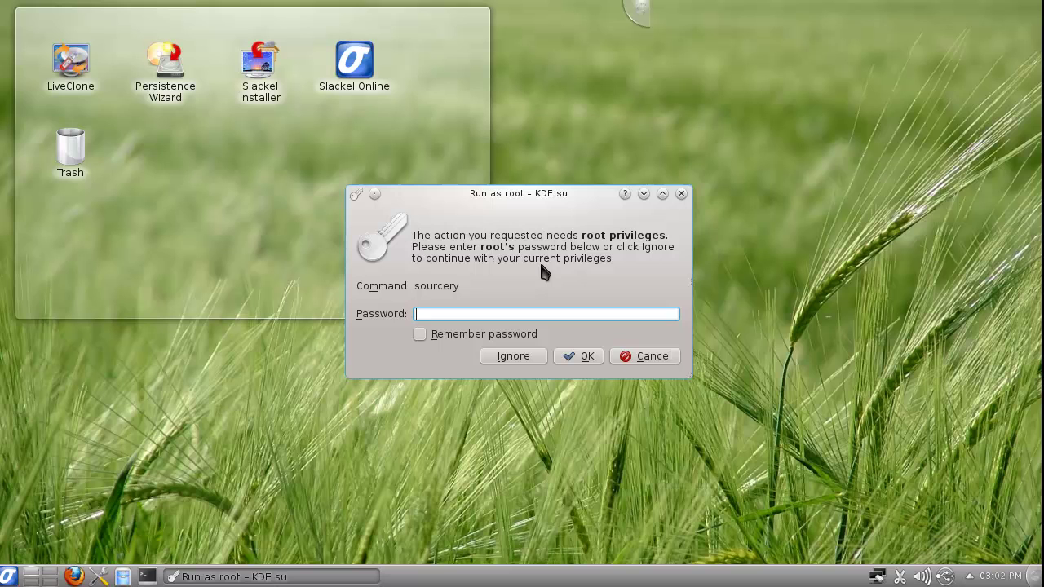
Submit a root password, get permission denied, and close the KDE su prompt.
text(•••••••)
key(Return)
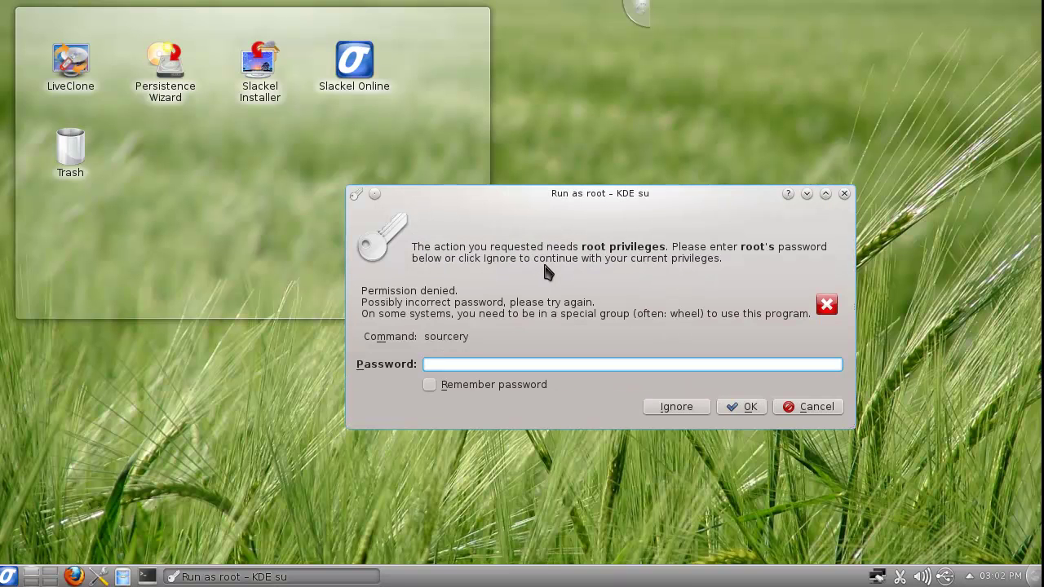
drag(578, 197, 550, 185)
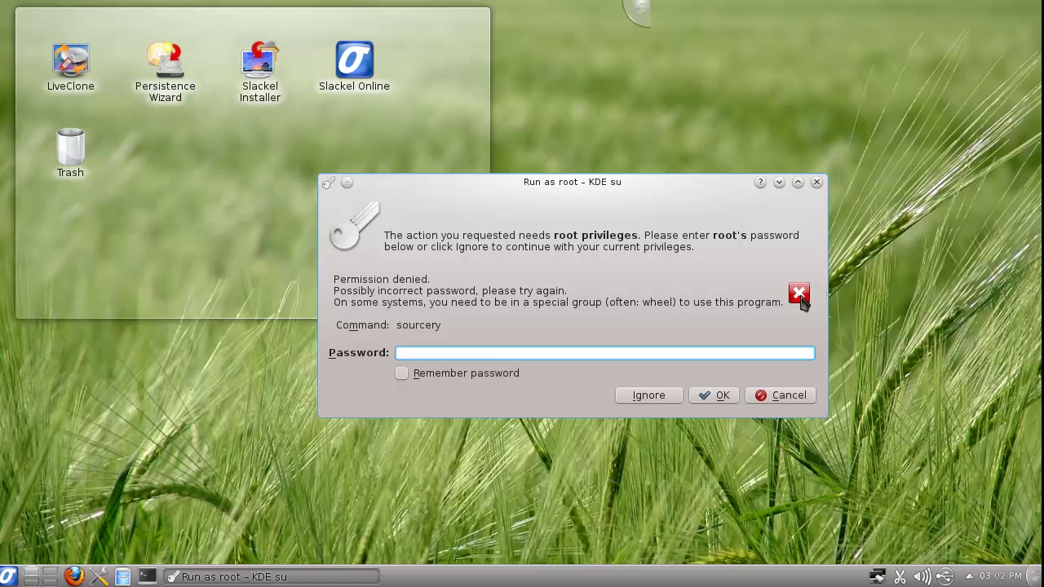
click(817, 183)
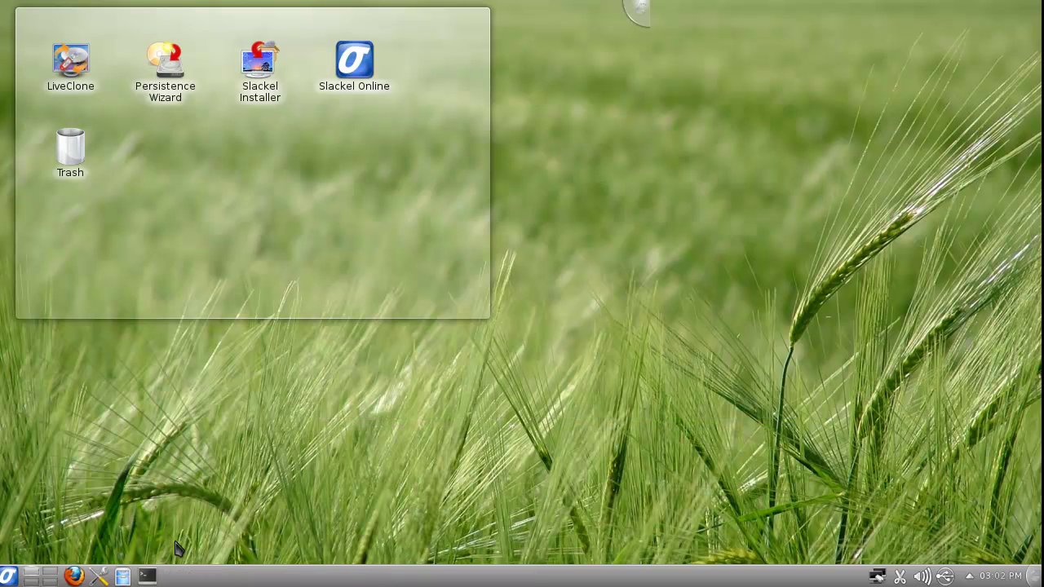
Open Konsole, move its window, and run sudo and whoami to check the current user.
click(147, 576)
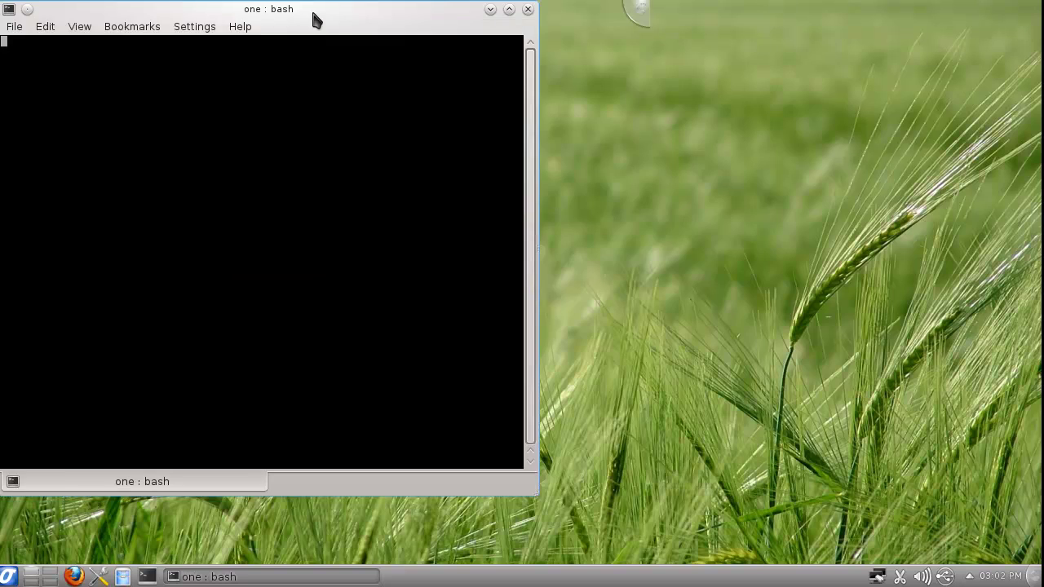
drag(312, 17, 602, 65)
text(sudo)
key(Return)
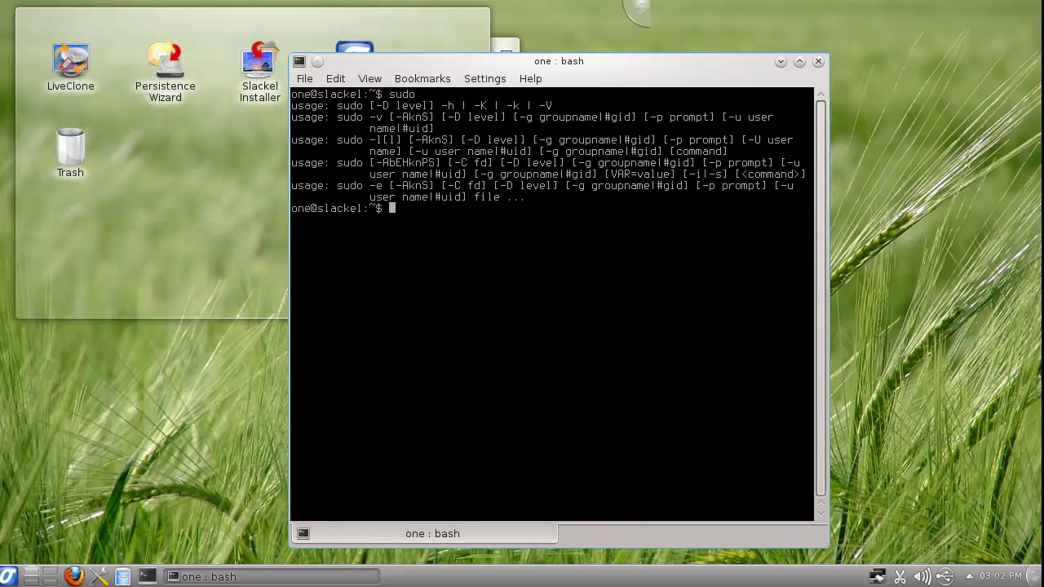
text(whoami)
key(Return)
Run sudo bash, which fails because the user isn't in sudoers, then clear the screen.
text(sudo bash)
key(Return)
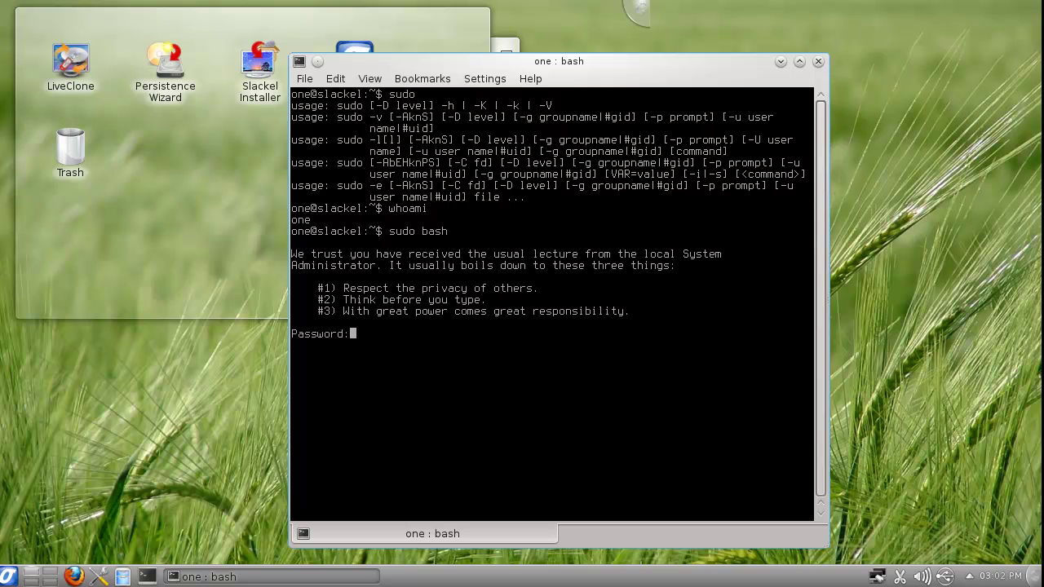
key(Return)
text(clear)
key(Return)
Try su twice, hit an authentication failure, clear the screen, and close Konsole.
text(su)
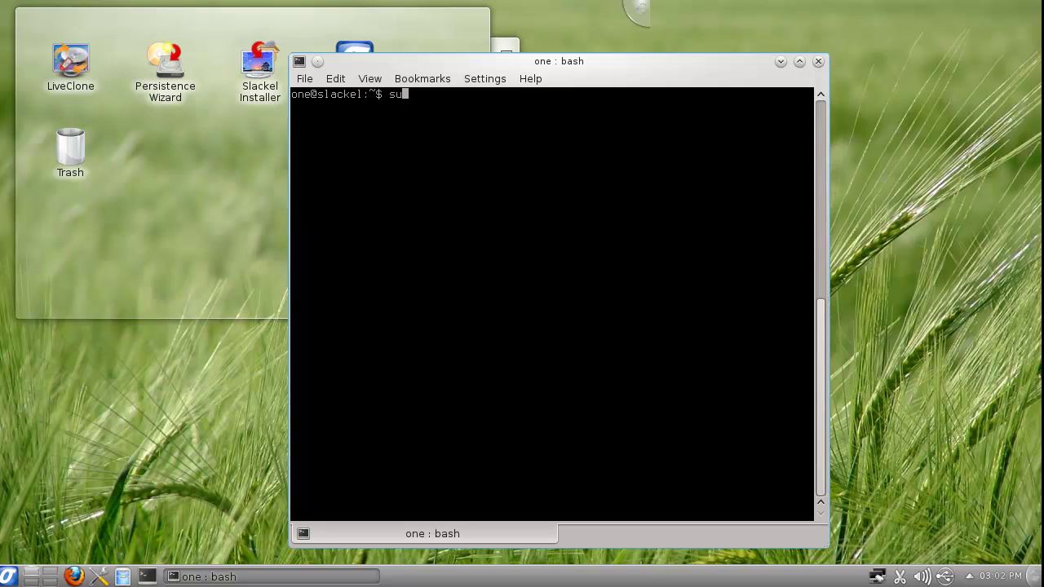
key(Return)
key(Return)
text(su)
key(Return)
key(Return)
text(clear)
key(Return)
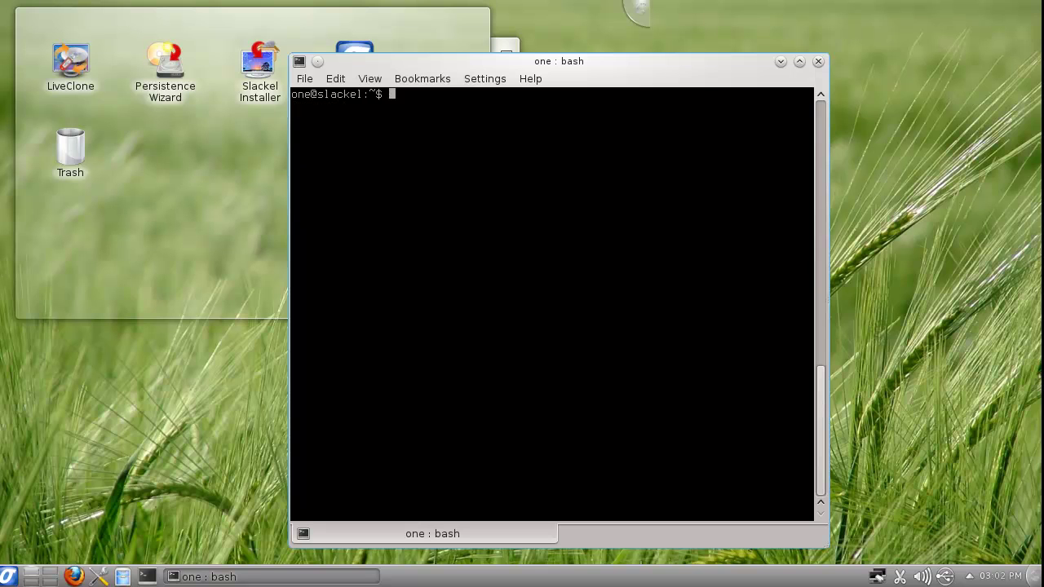
click(818, 61)
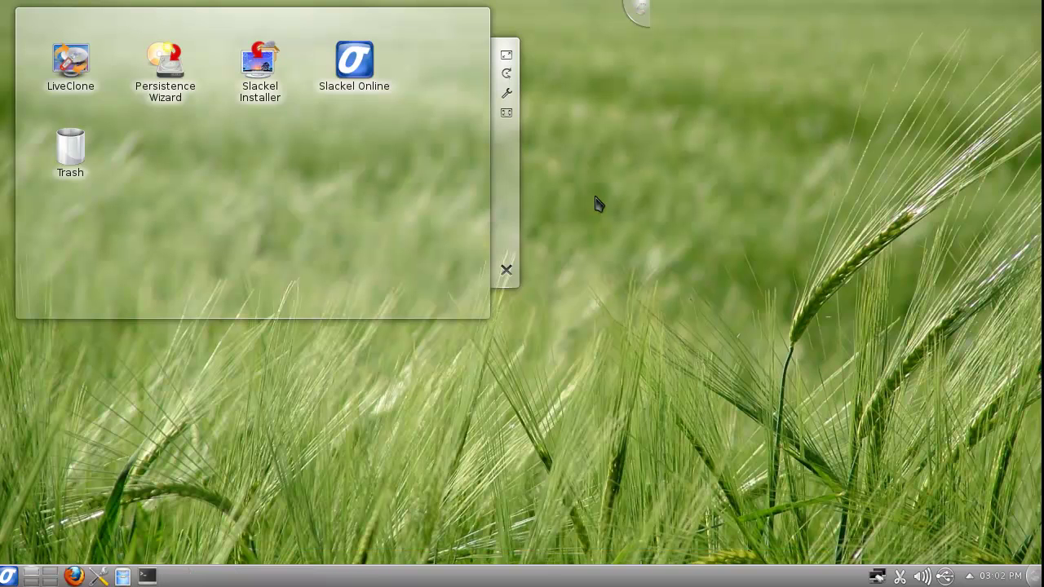
click(8, 576)
click(96, 535)
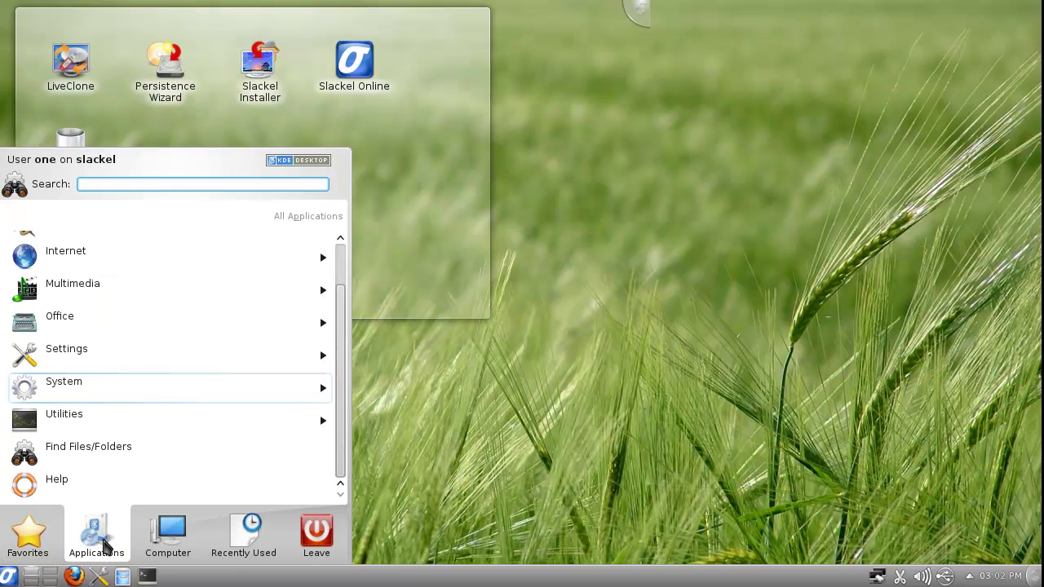
click(144, 420)
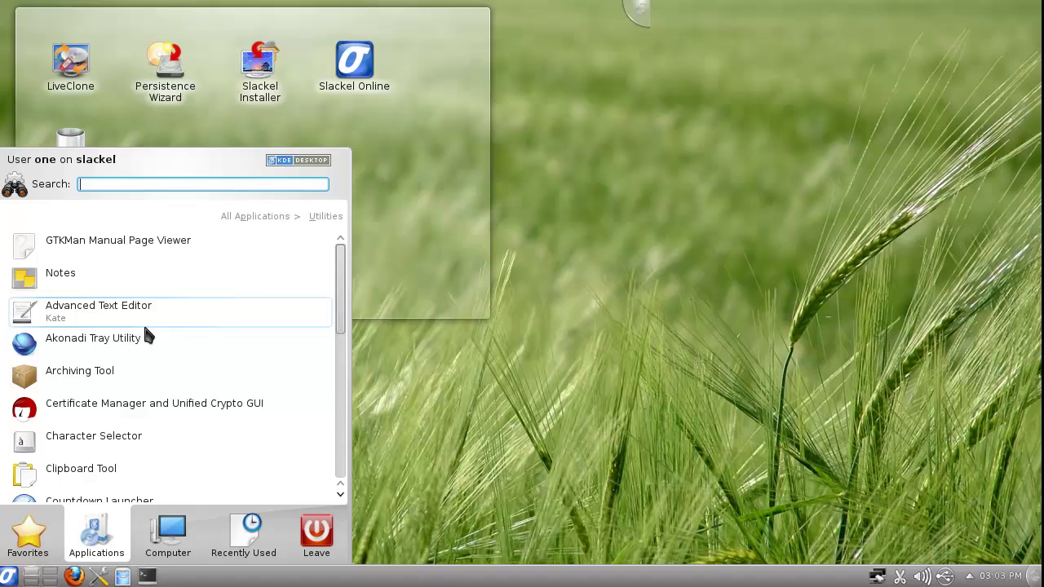
scroll(140, 323, down, 2)
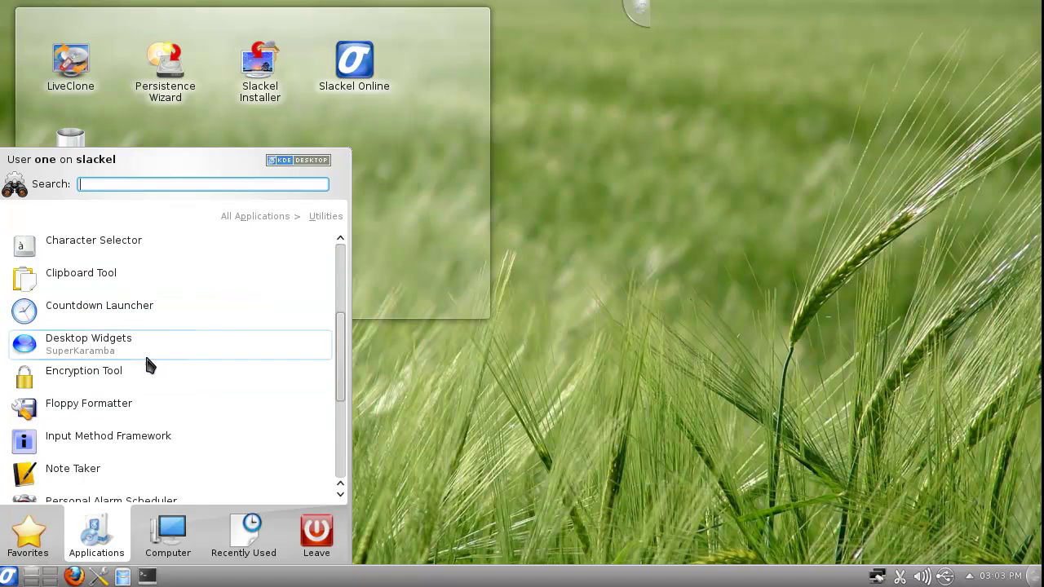
scroll(146, 352, down, 2)
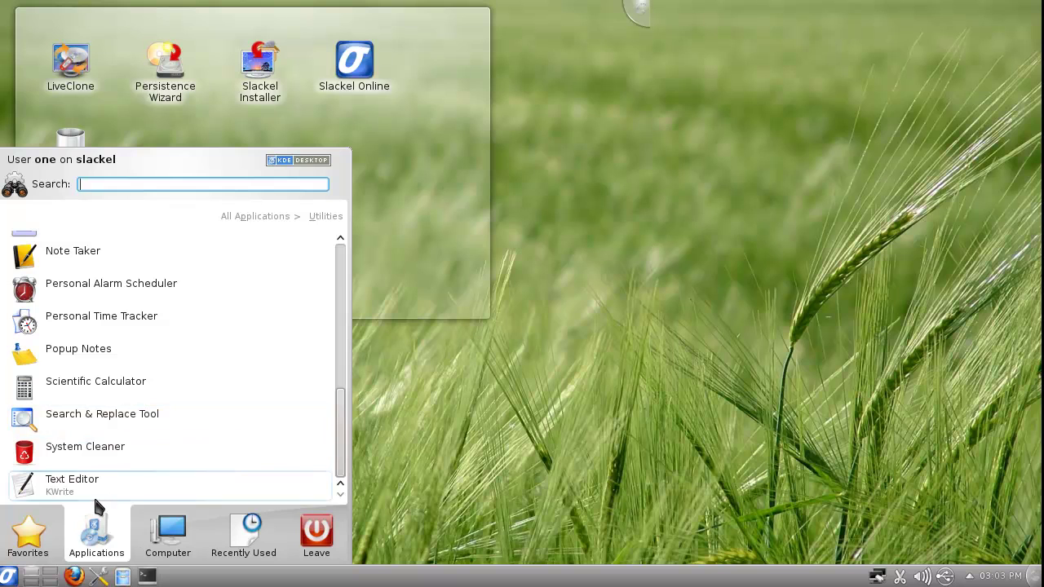
scroll(102, 450, up, 2)
scroll(96, 450, up, 3)
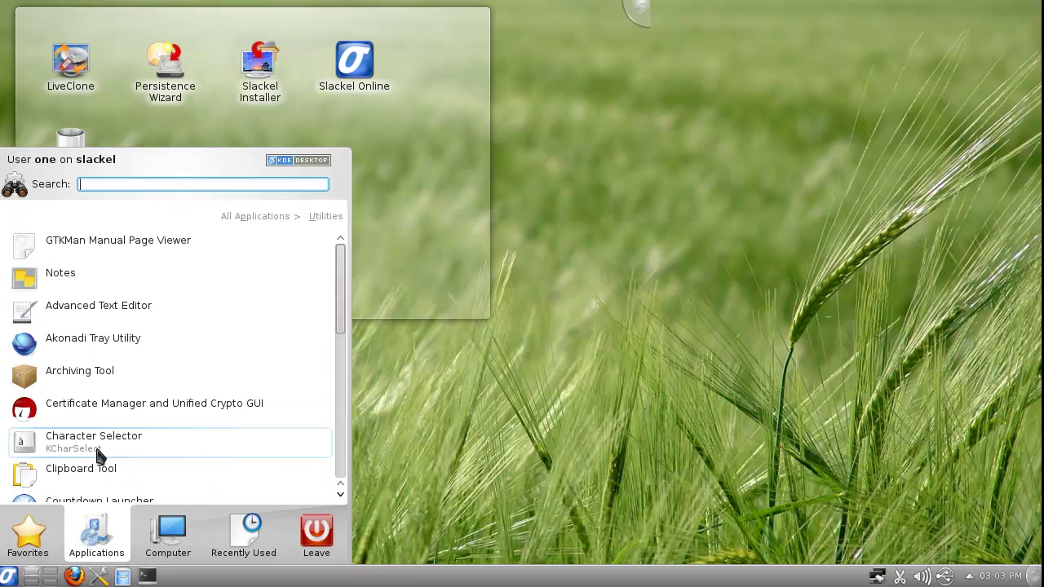
click(9, 578)
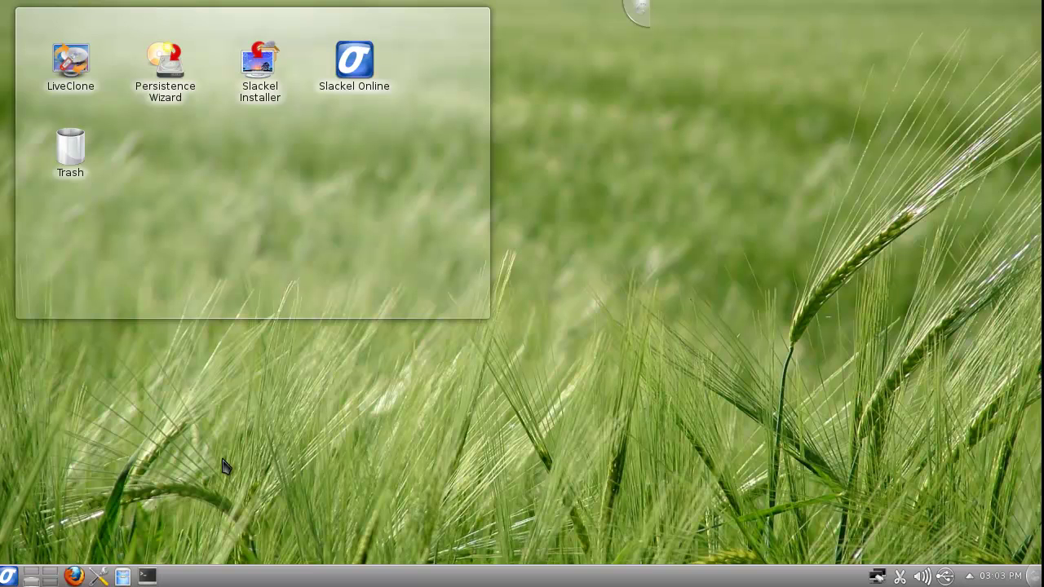
click(10, 576)
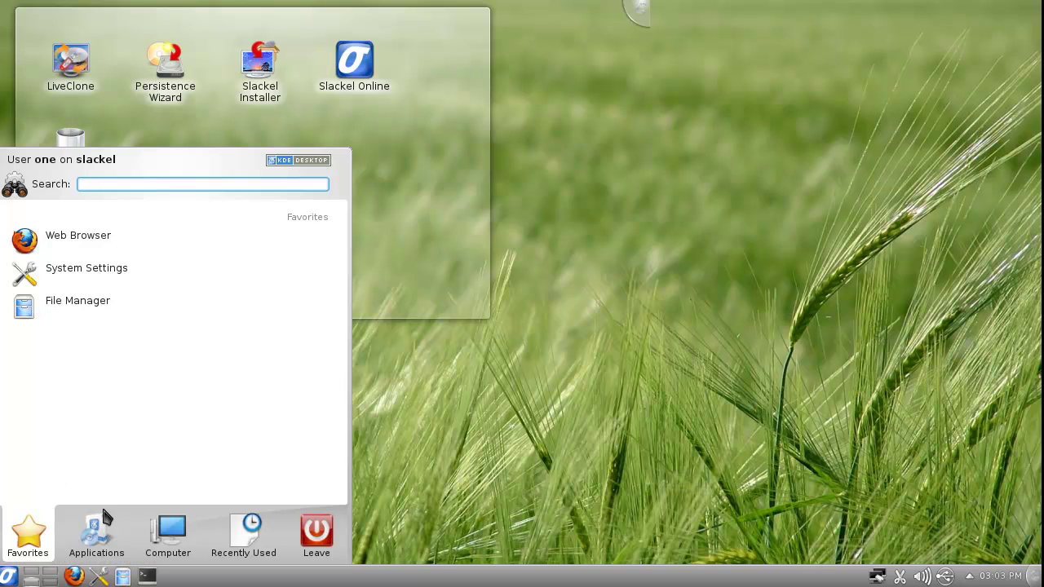
click(128, 531)
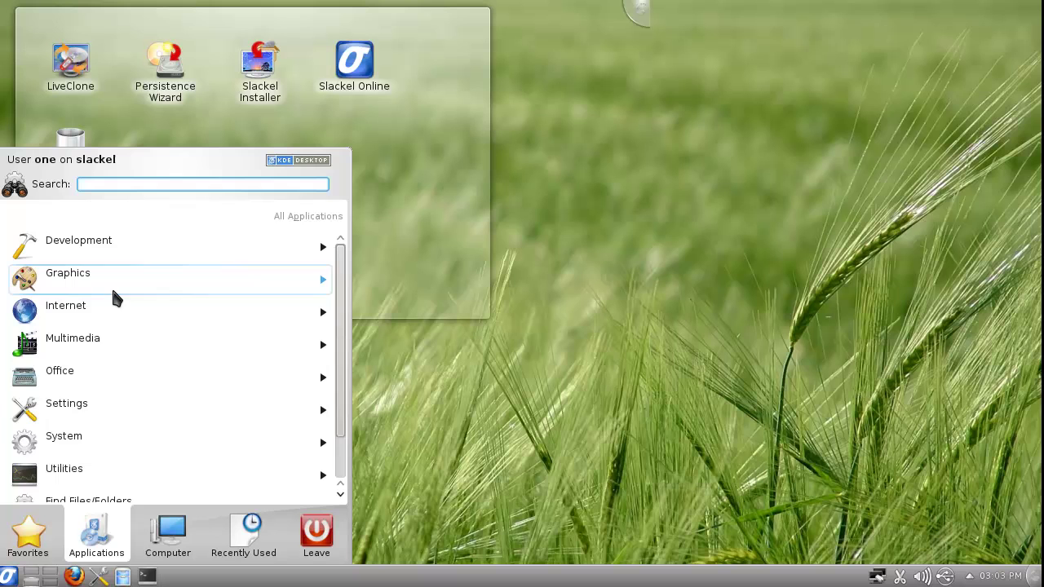
click(96, 311)
scroll(158, 392, down, 1)
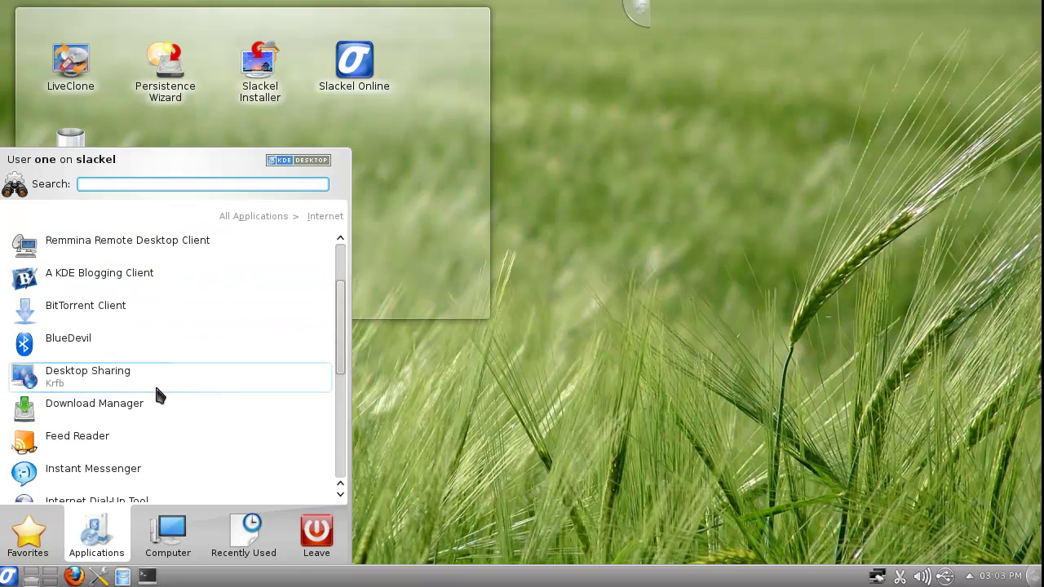
click(270, 218)
click(128, 241)
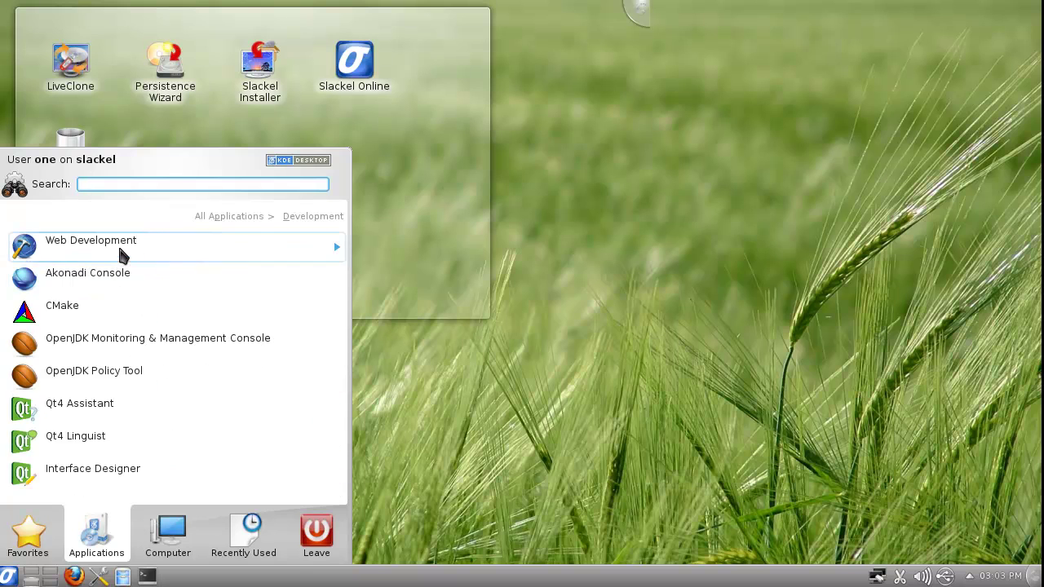
click(114, 249)
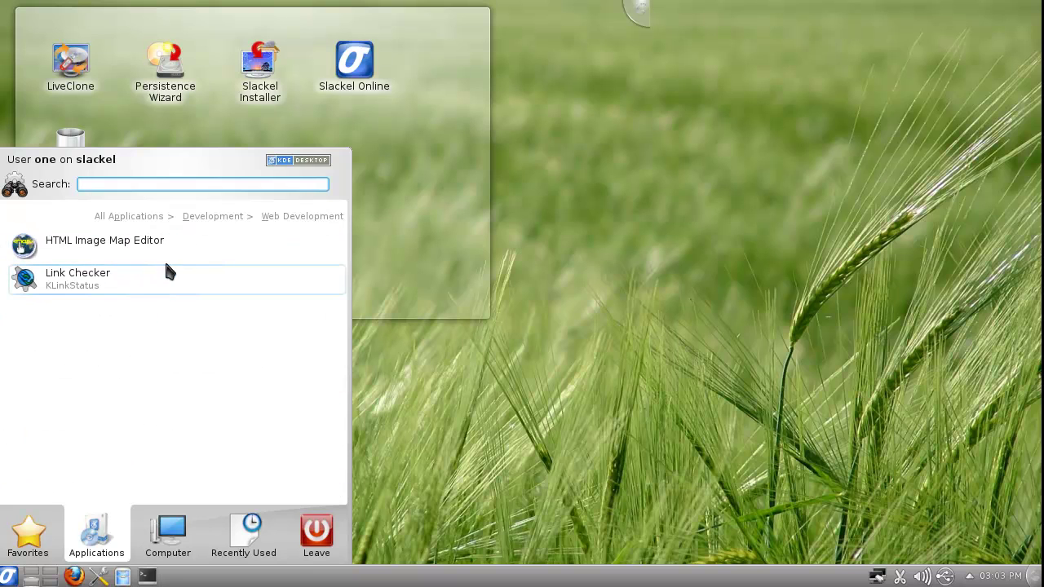
click(211, 217)
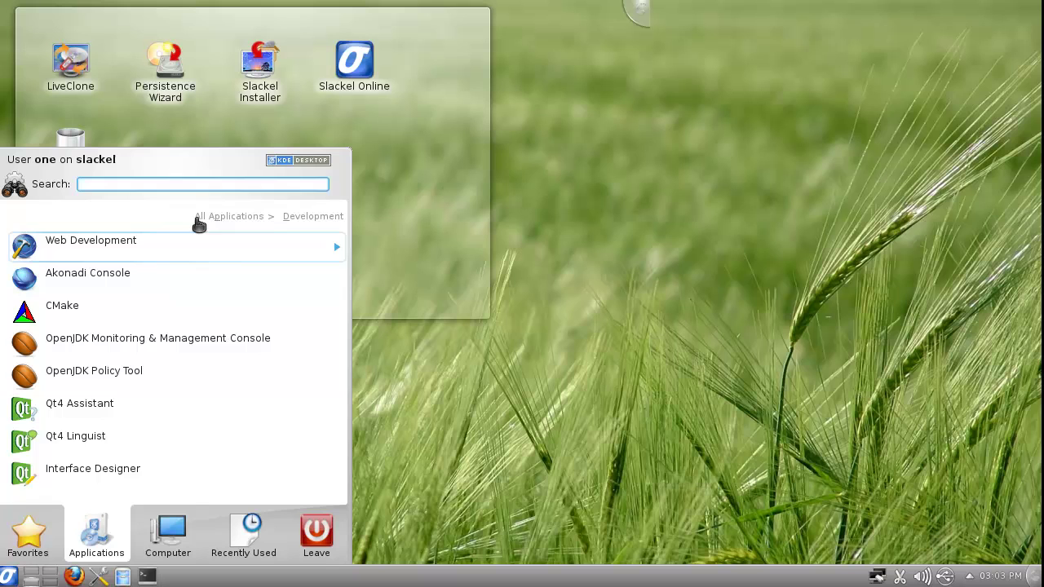
click(205, 219)
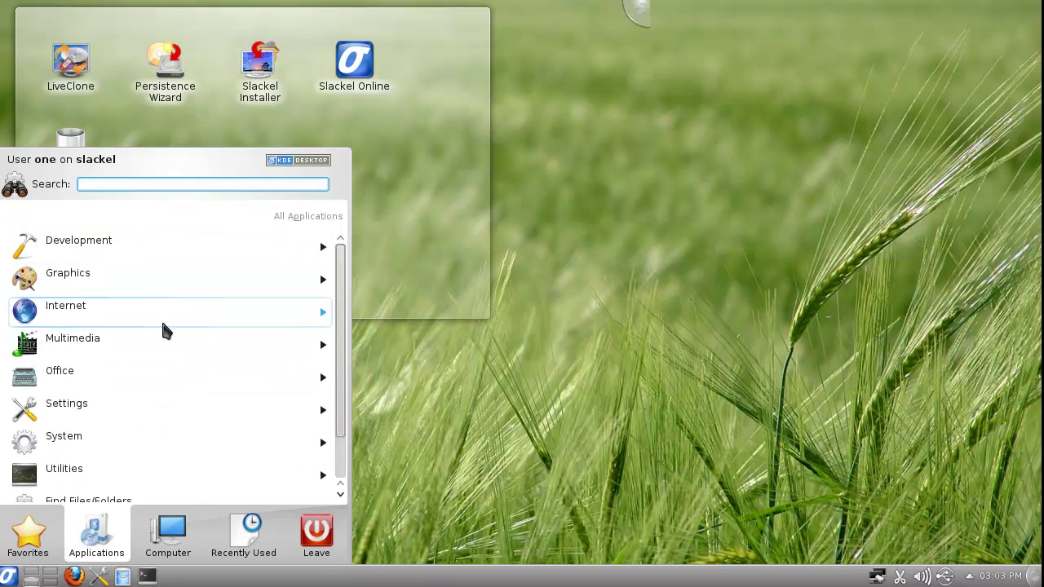
click(124, 369)
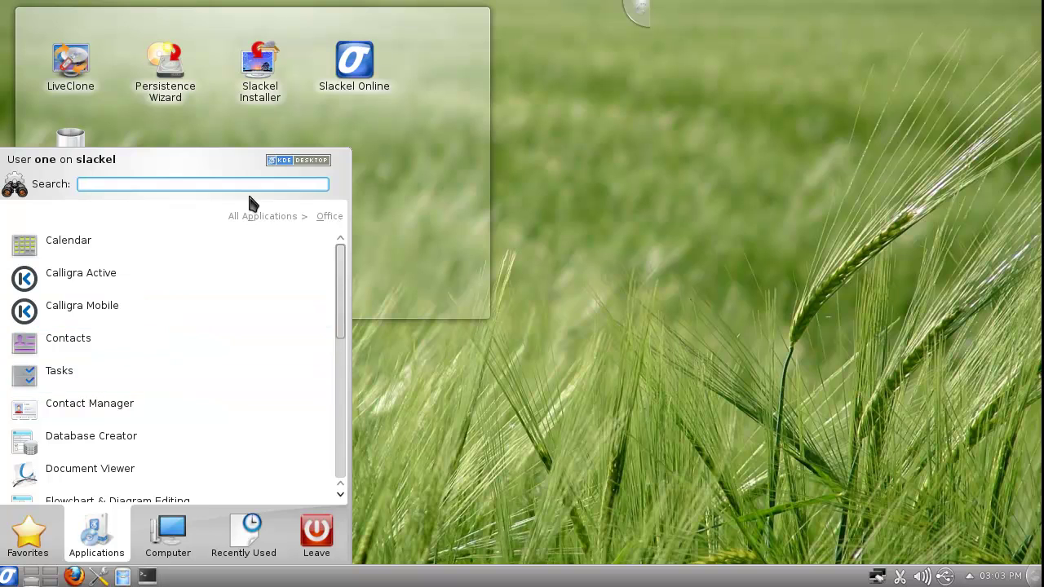
click(247, 216)
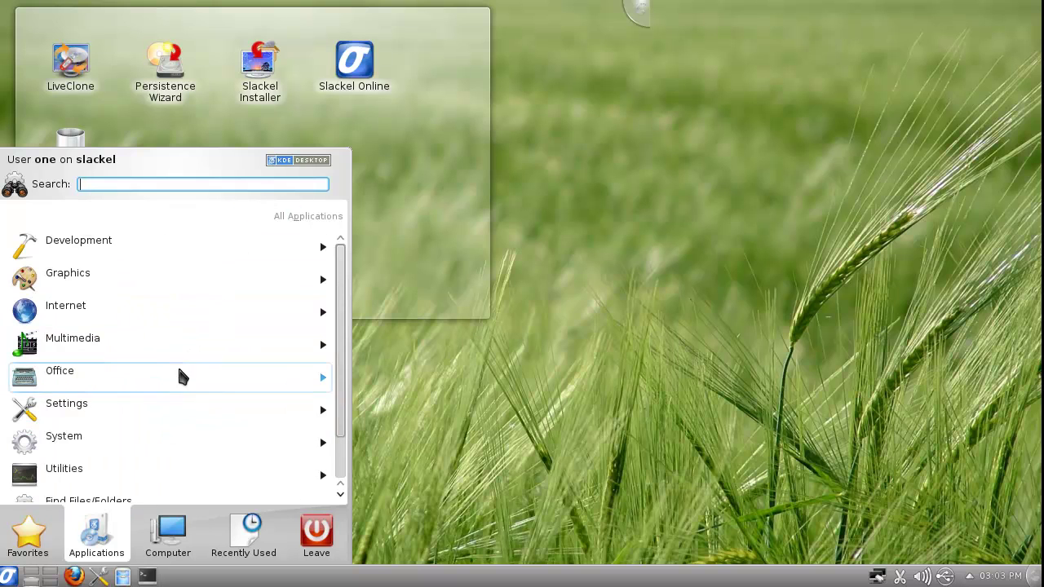
click(113, 465)
scroll(130, 356, down, 3)
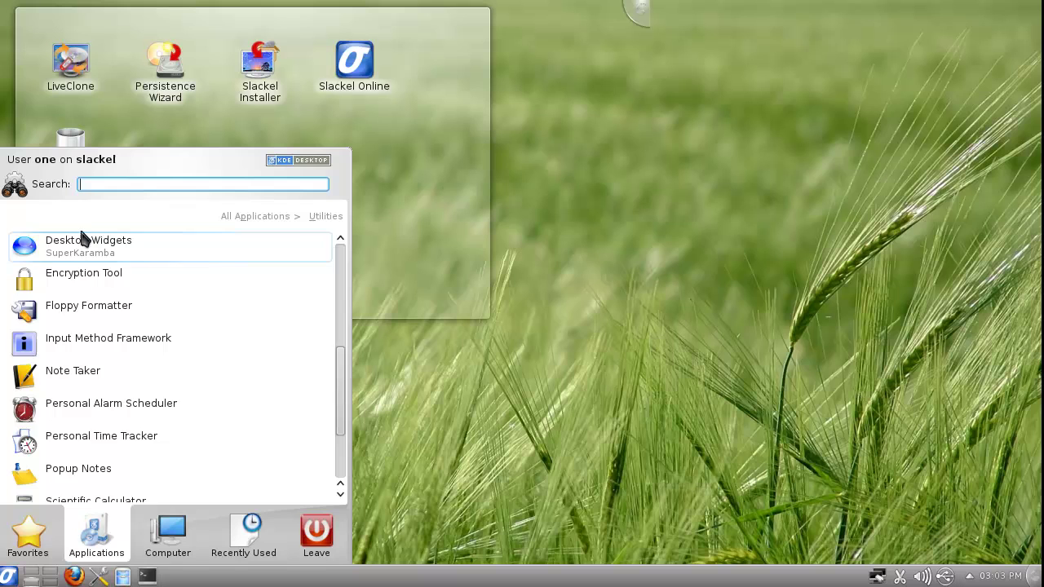
scroll(81, 237, up, 1)
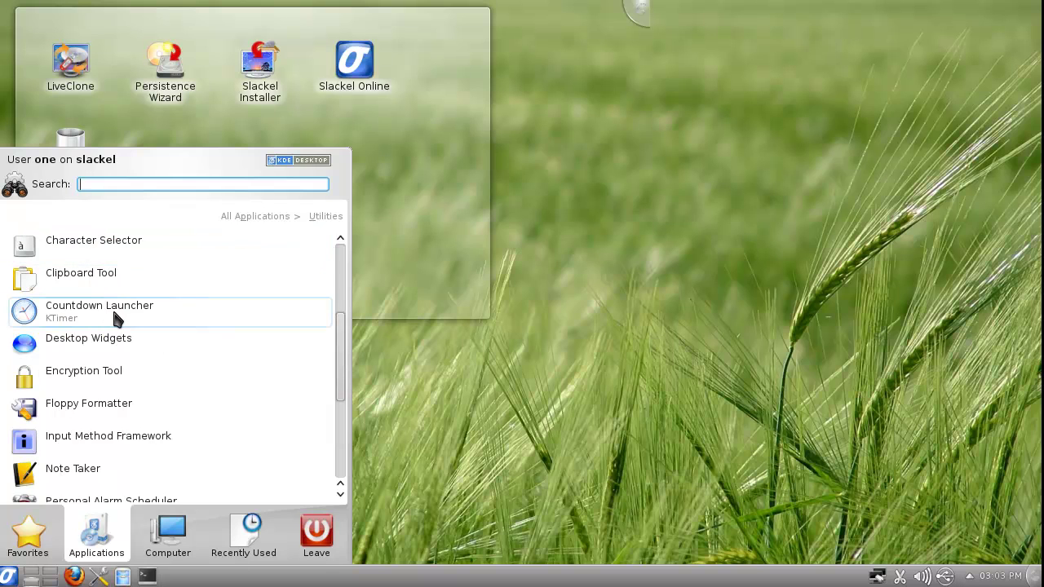
scroll(114, 318, down, 1)
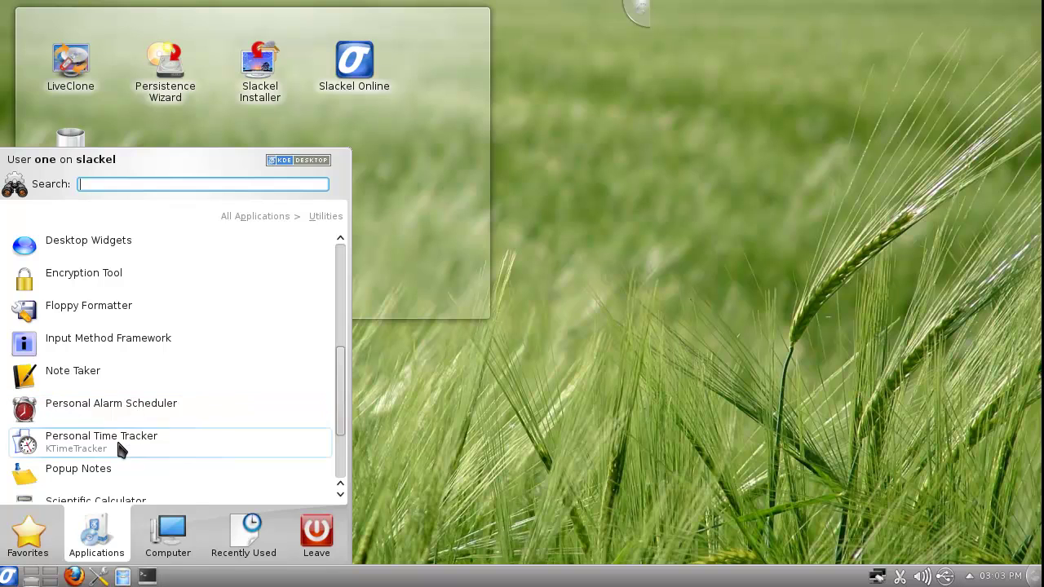
scroll(119, 442, down, 2)
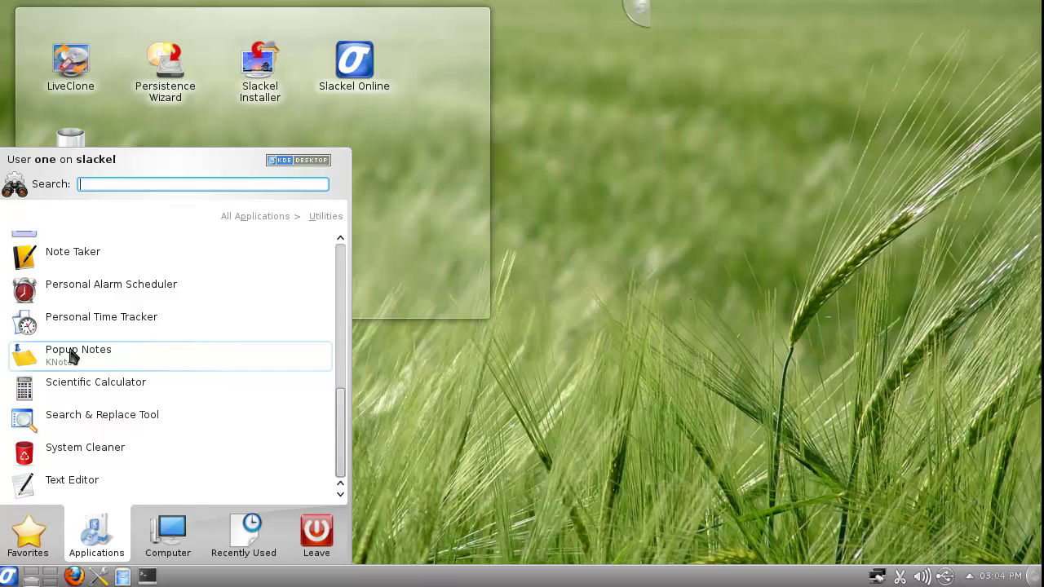
click(6, 580)
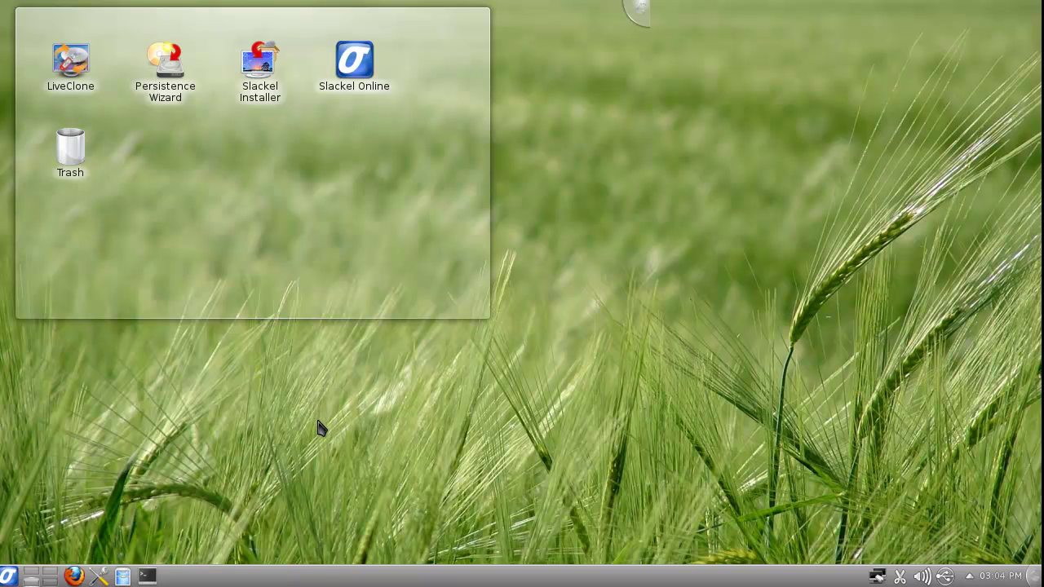